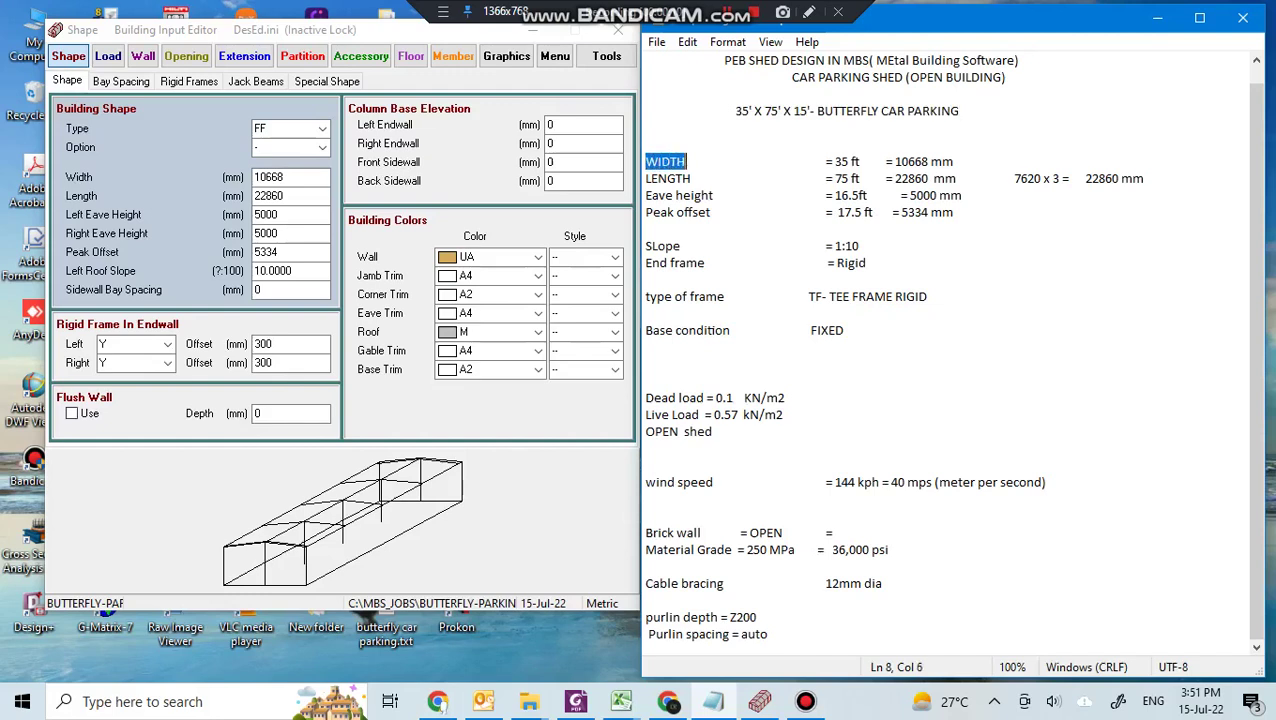
Review the building's width, length, eave height and peak offset in the design notes
left_click_drag(835, 162, 861, 162)
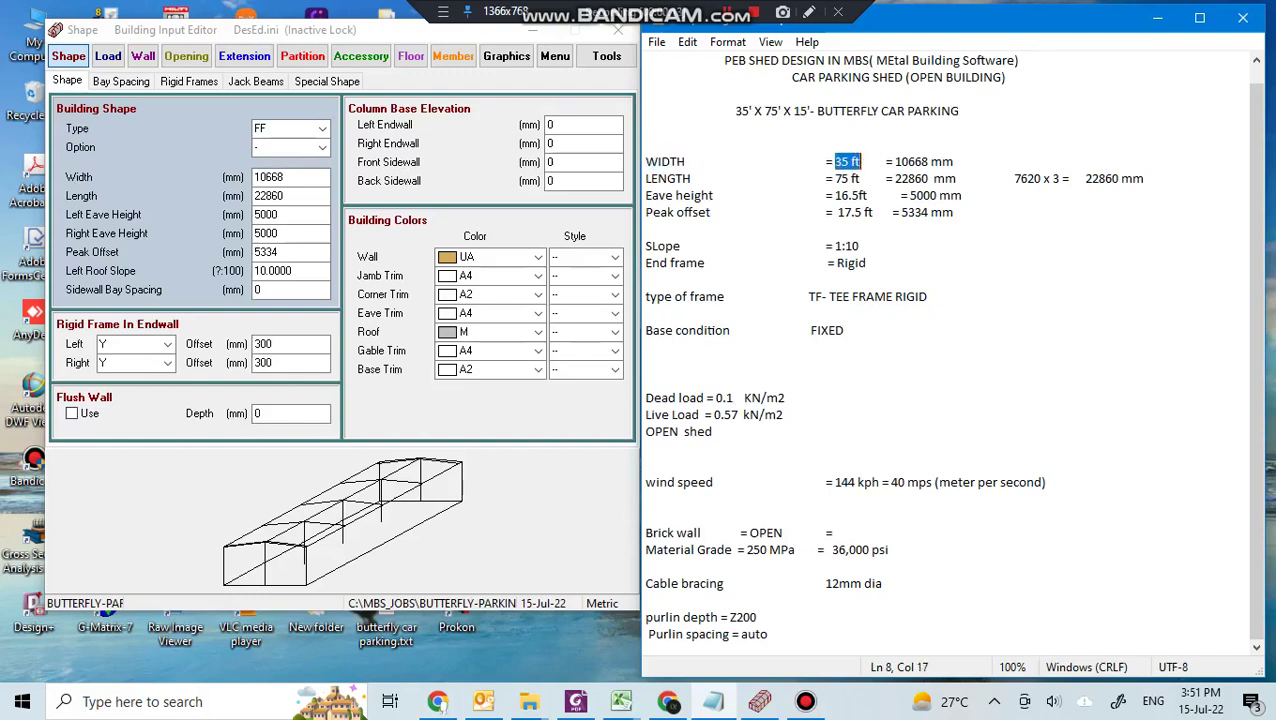
key("Down")
key("Left")
key("Left")
key("Left")
key("Left")
key("Left")
key("shift+Right")
key("shift+Right")
key("shift+Right")
key("shift+Right")
key("shift+Right")
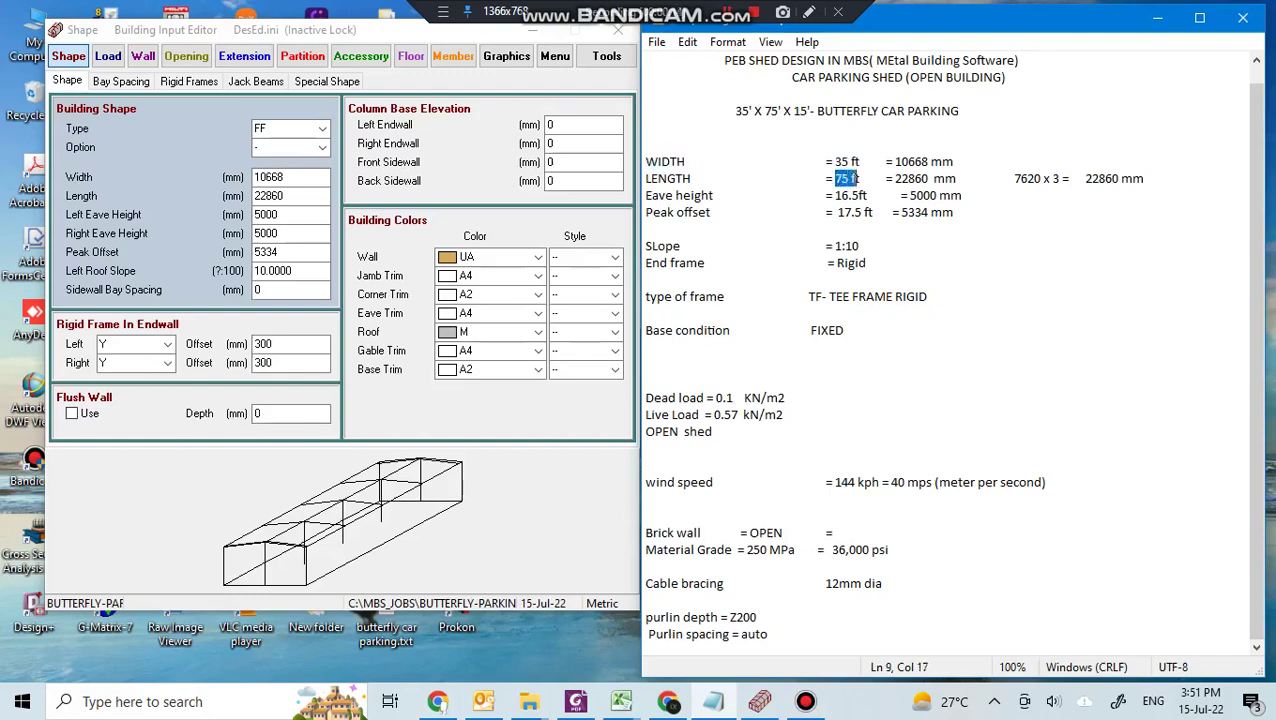
key("Down")
key("shift+Right")
key("shift+Right")
key("shift+Right")
key("shift+Right")
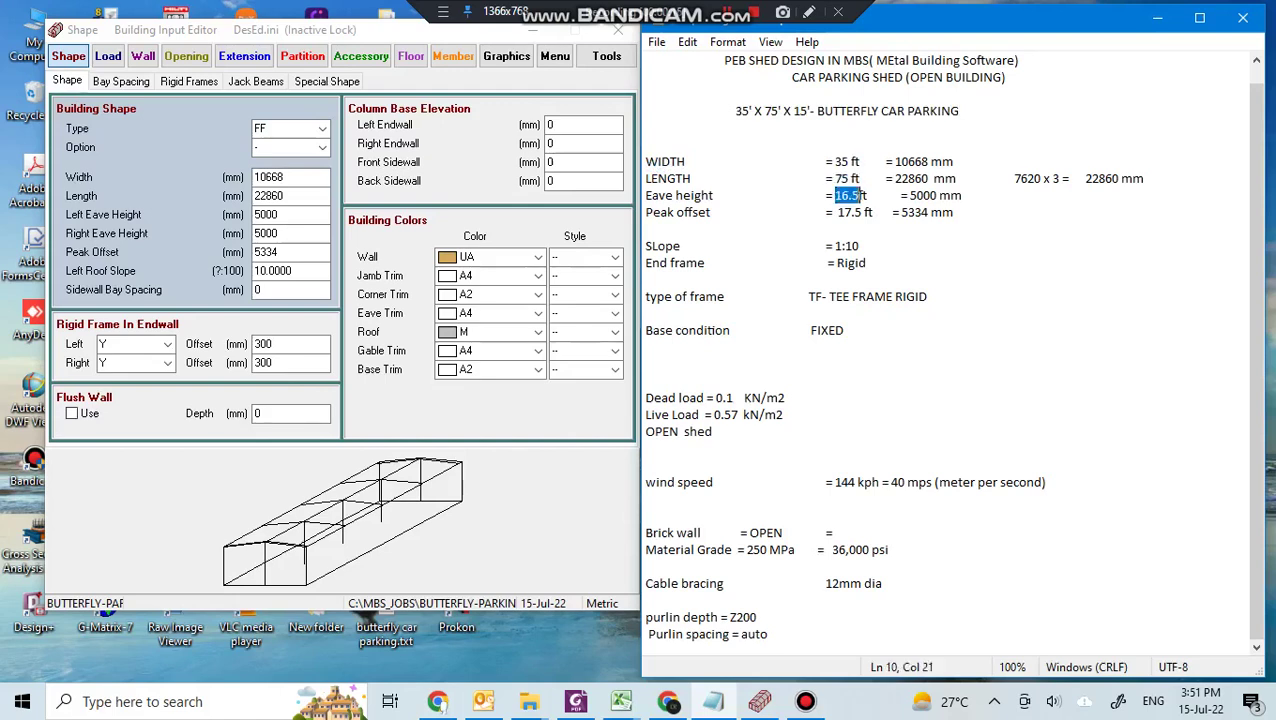
mouse_move(860, 196)
left_mouse_down()
mouse_move(838, 213)
mouse_move(874, 213)
left_mouse_up()
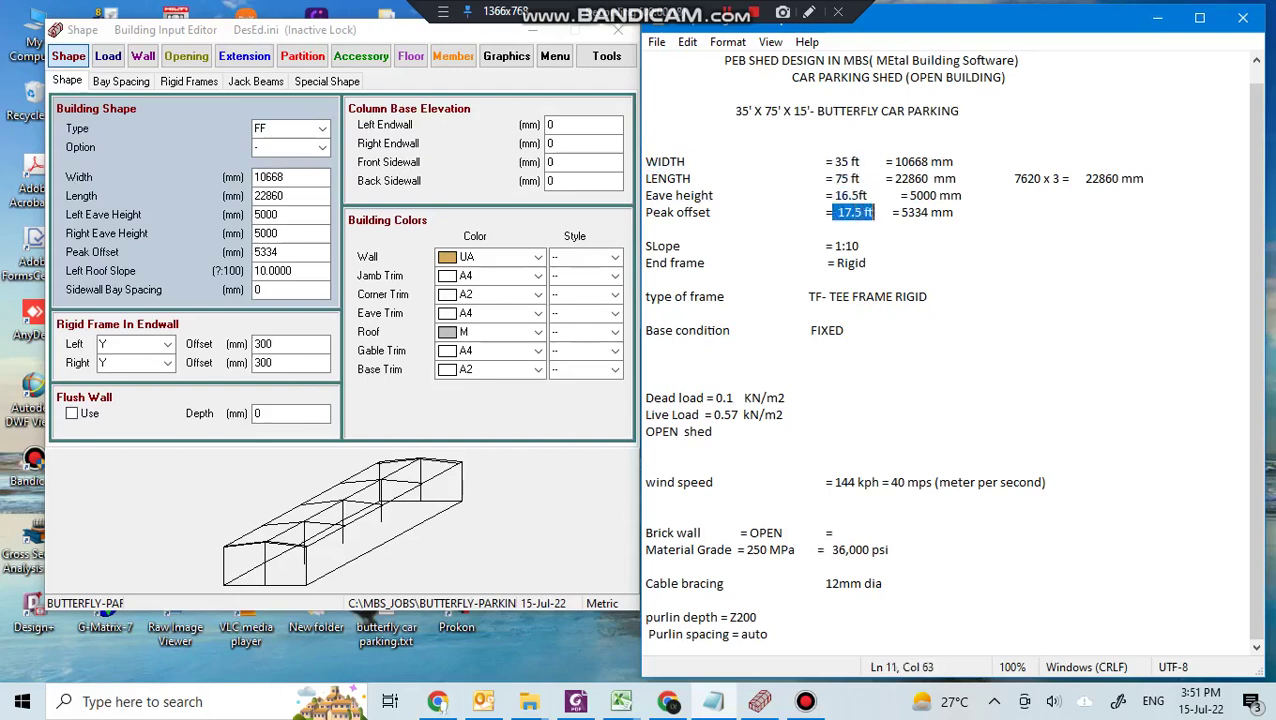
Review the slope, end frame and type of frame entries in the design notes
key("Down")
key("Down")
key("shift+Right")
key("shift+Right")
key("shift+Right")
key("shift+Right")
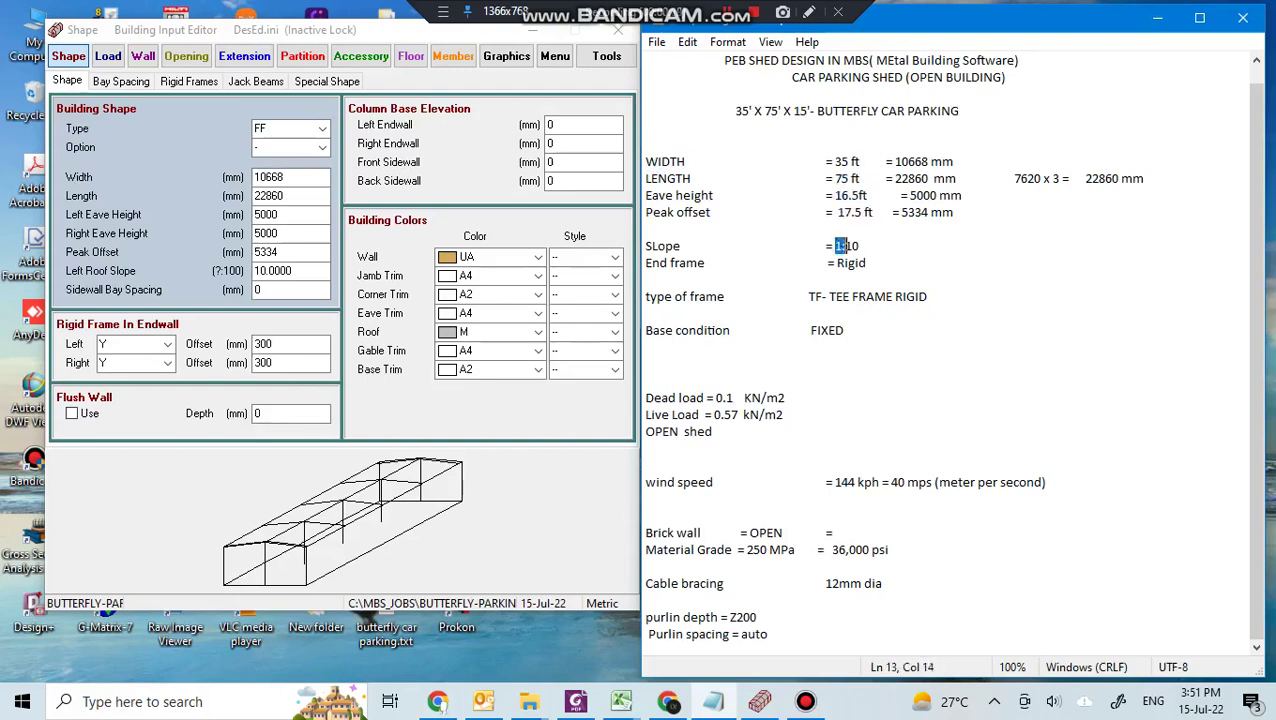
key("shift+Left")
key("Down")
key("shift+Right")
key("shift+Right")
key("shift+Right")
key("shift+Right")
key("shift+Right")
key("shift+Right")
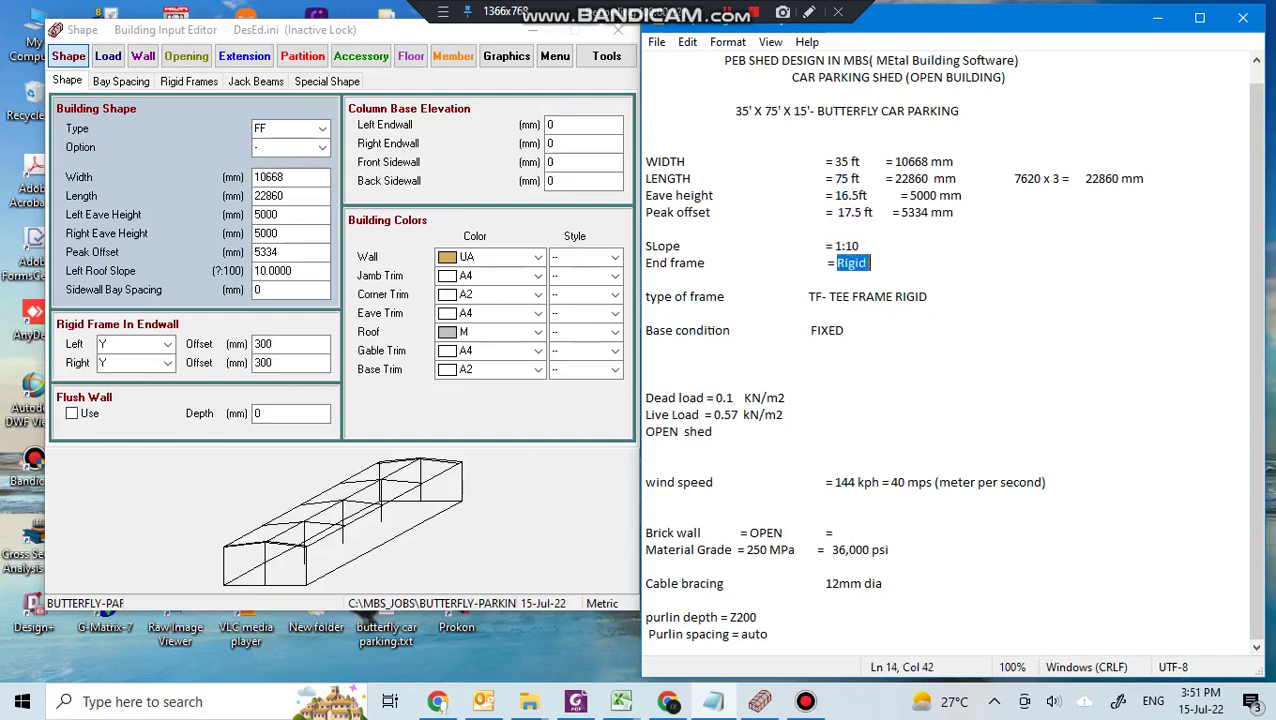
key("shift+Left")
key("Down")
key("Down")
key("shift+Right")
key("shift+Right")
key("shift+Right")
key("shift+Right")
key("shift+Right")
key("shift+Right")
key("shift+Right")
key("shift+Right")
key("shift+Right")
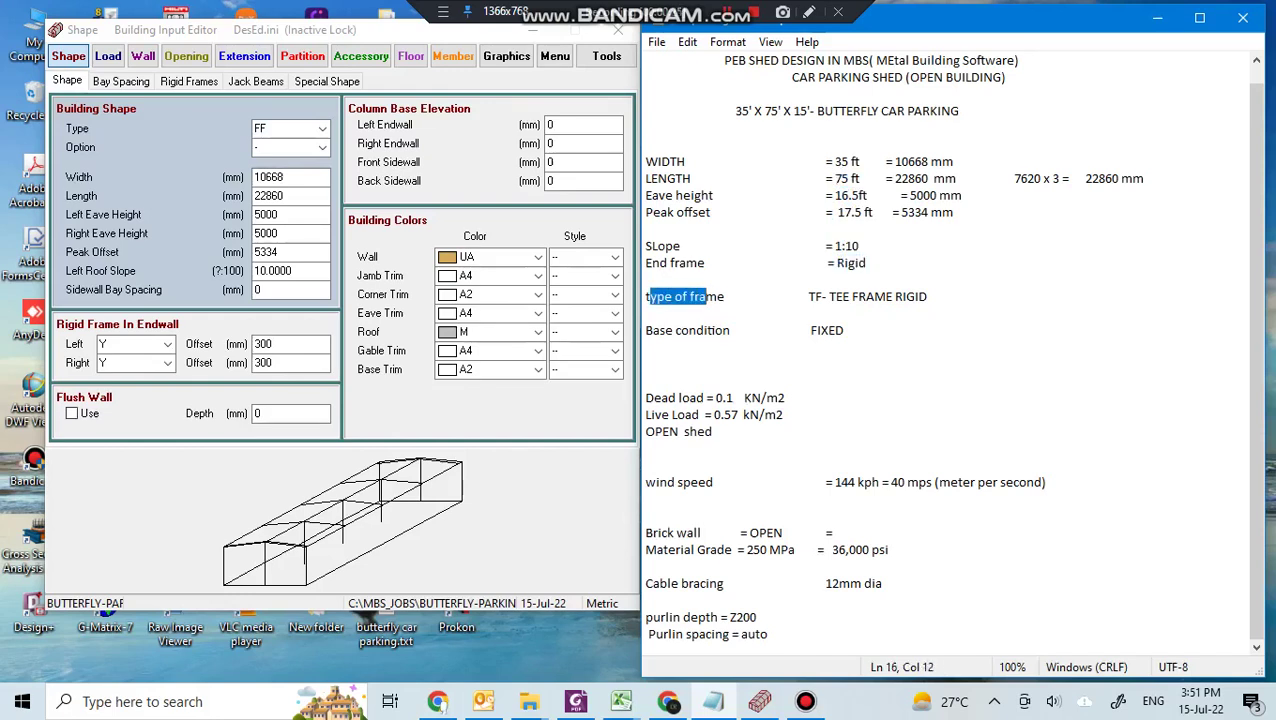
key("shift+Right")
Examine the available building types and options in the building shape settings
left_click(322, 129)
left_click(322, 129)
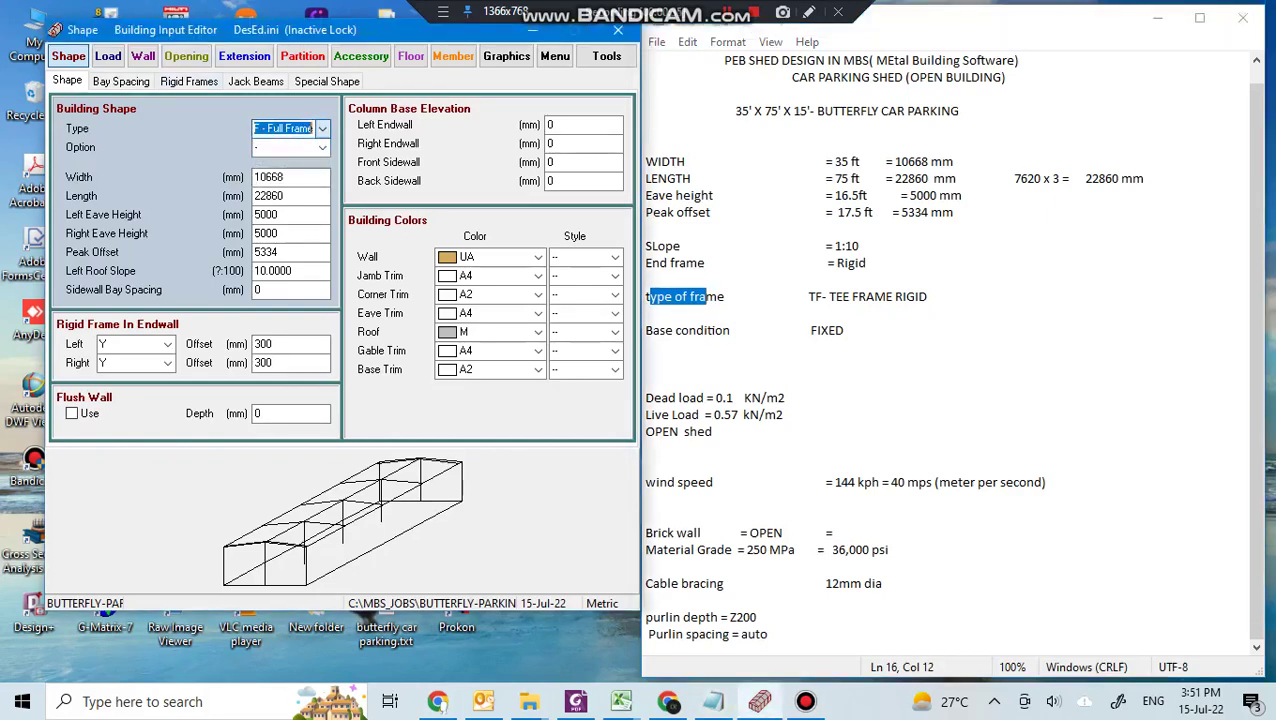
left_click(322, 129)
left_click(322, 129)
left_click(322, 148)
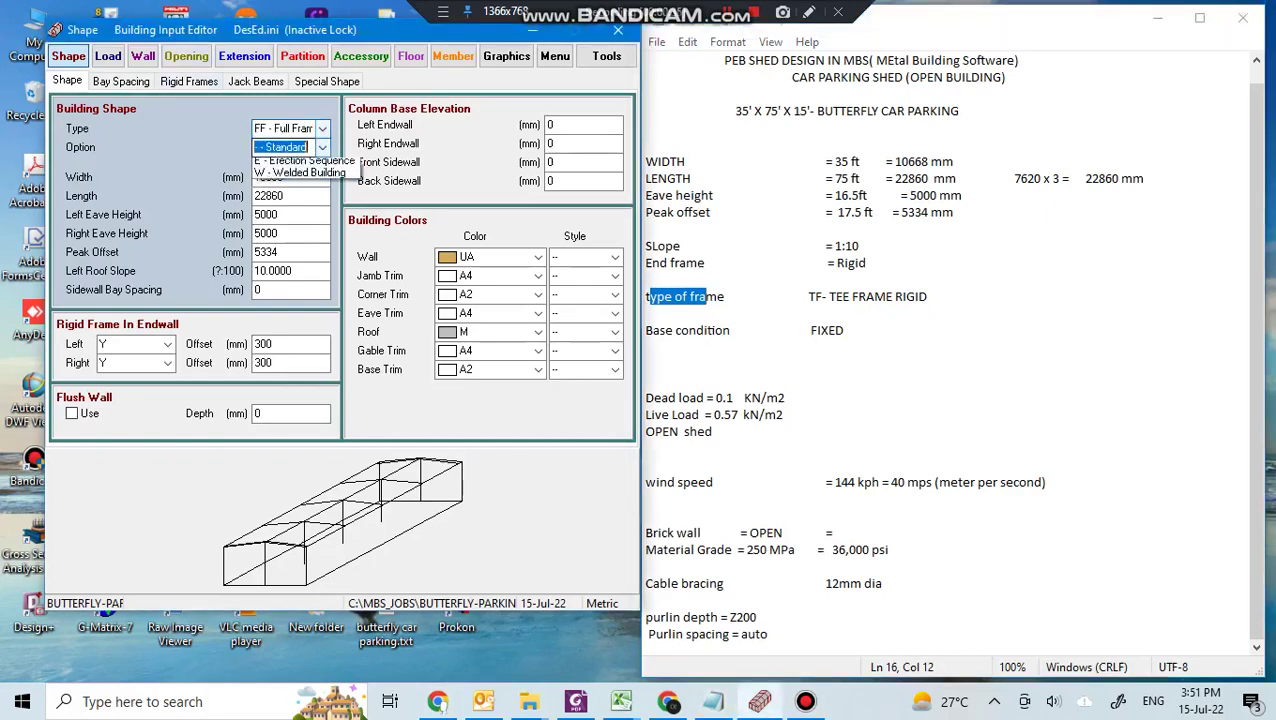
left_click(322, 148)
left_click(322, 148)
left_click(322, 148)
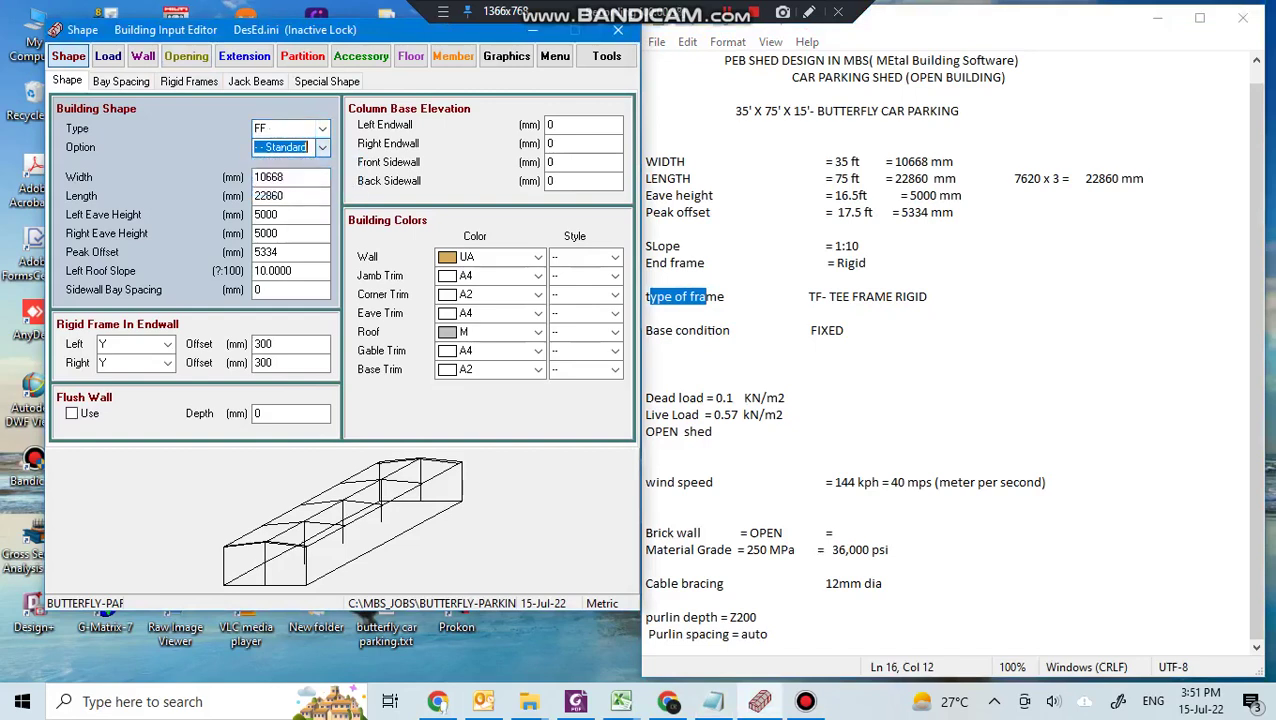
key("Tab")
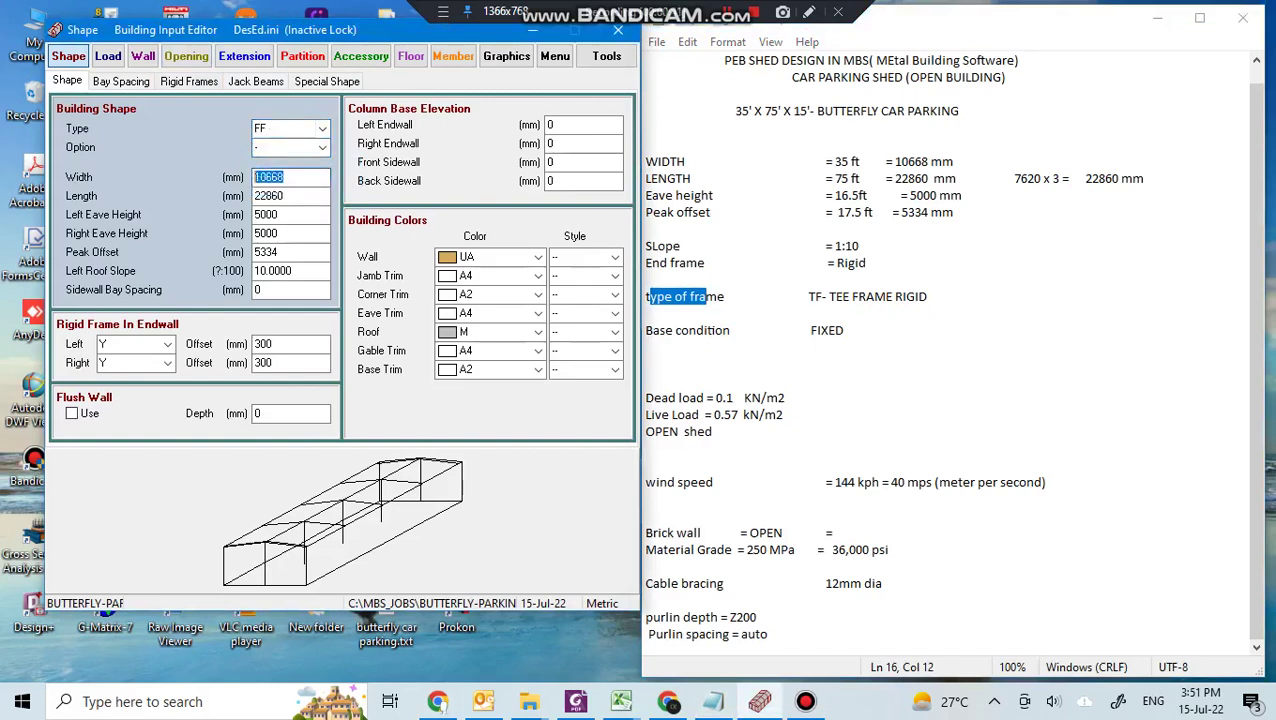
Compare the building's width, length and left eave height with the values in the design notes
left_click_drag(895, 162, 831, 161)
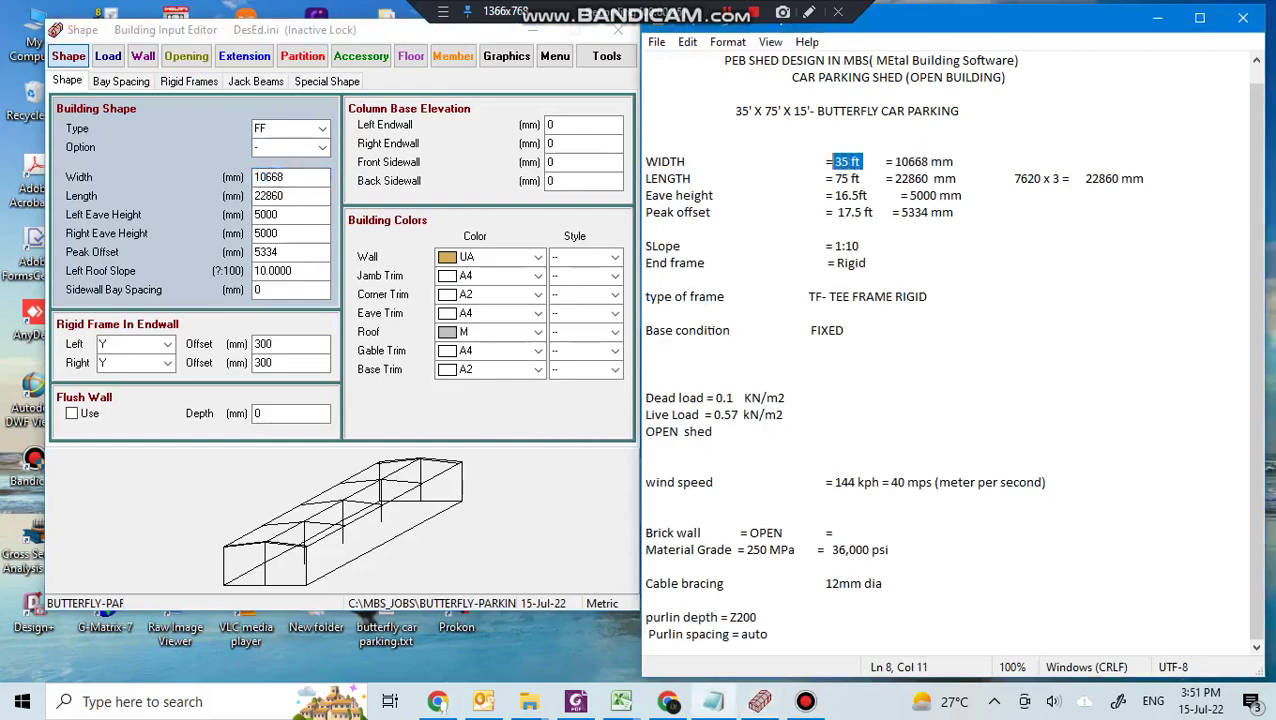
left_click_drag(296, 196, 253, 196)
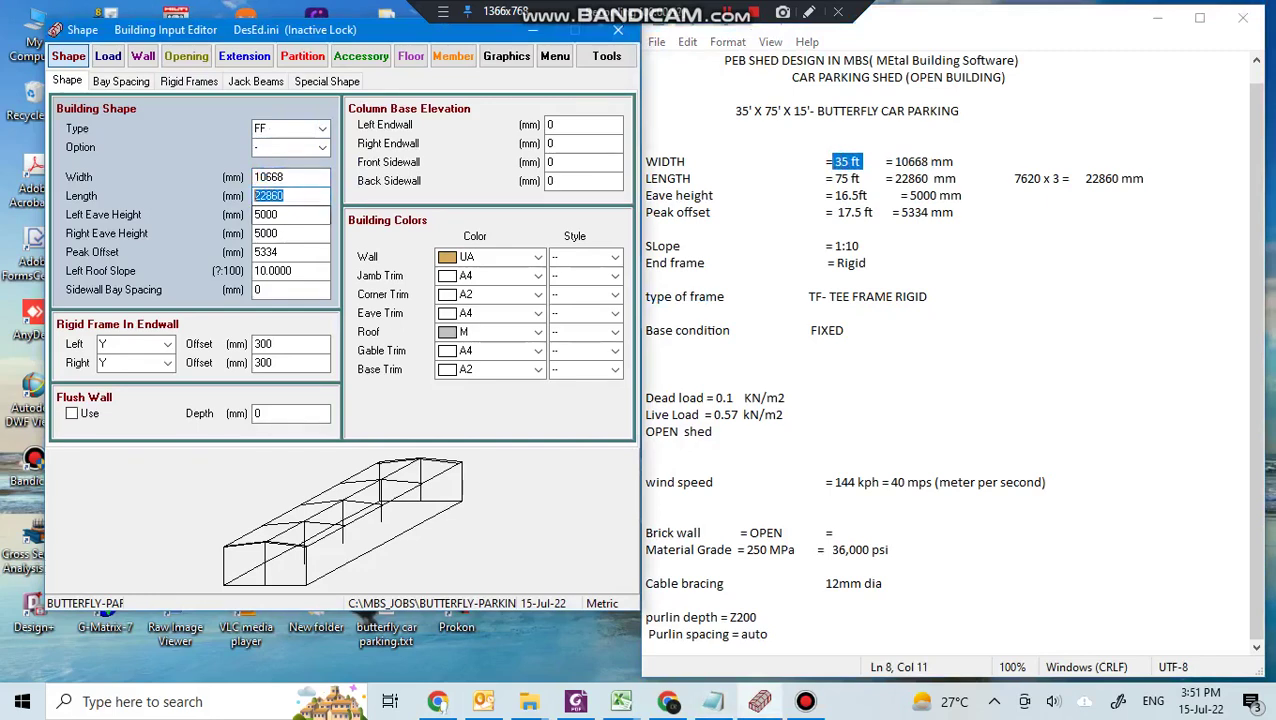
left_click(290, 196)
key("Tab")
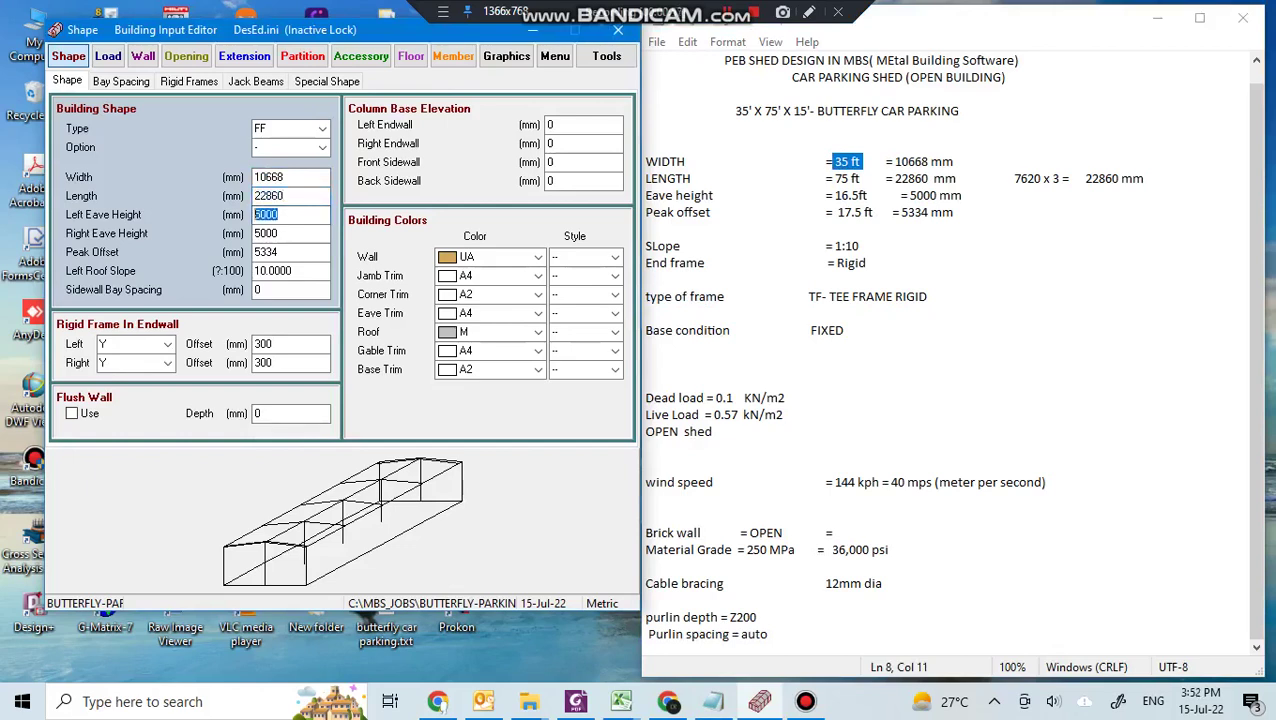
left_click_drag(646, 196, 962, 195)
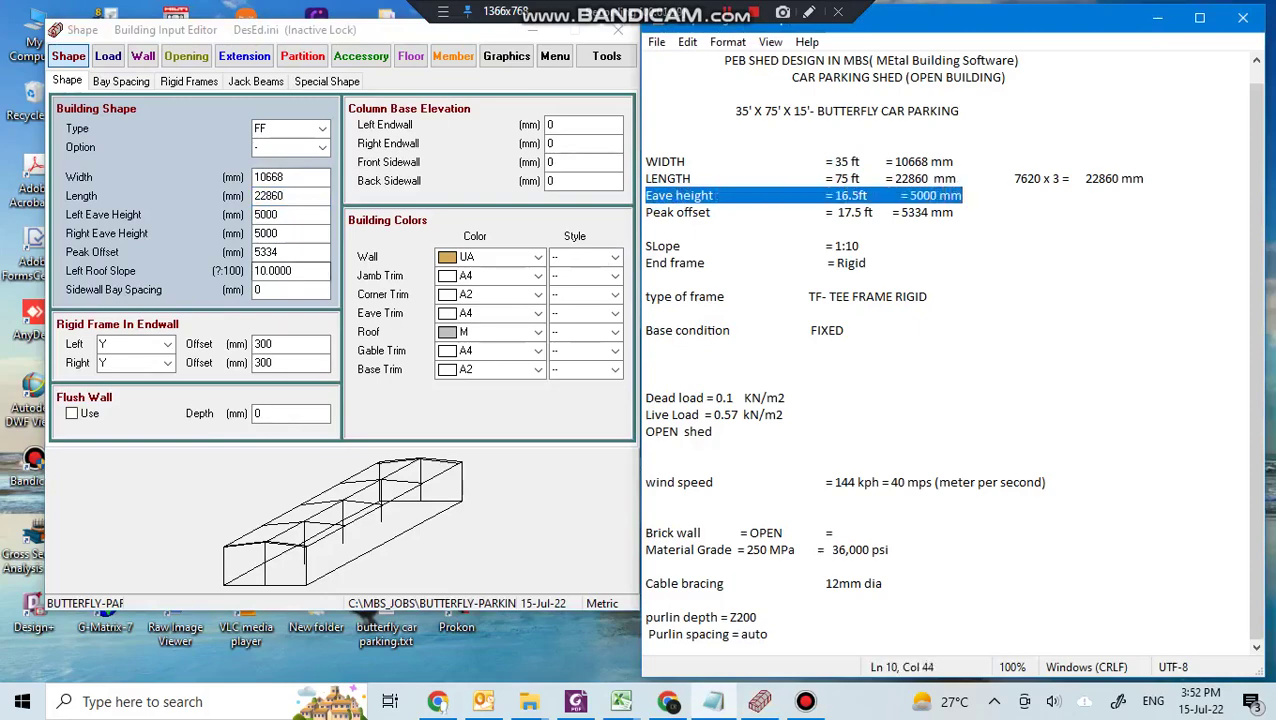
Check the right eave height, peak offset and left roof slope, comparing the peak offset with the design notes
left_click(279, 233)
left_click_drag(279, 233, 257, 233)
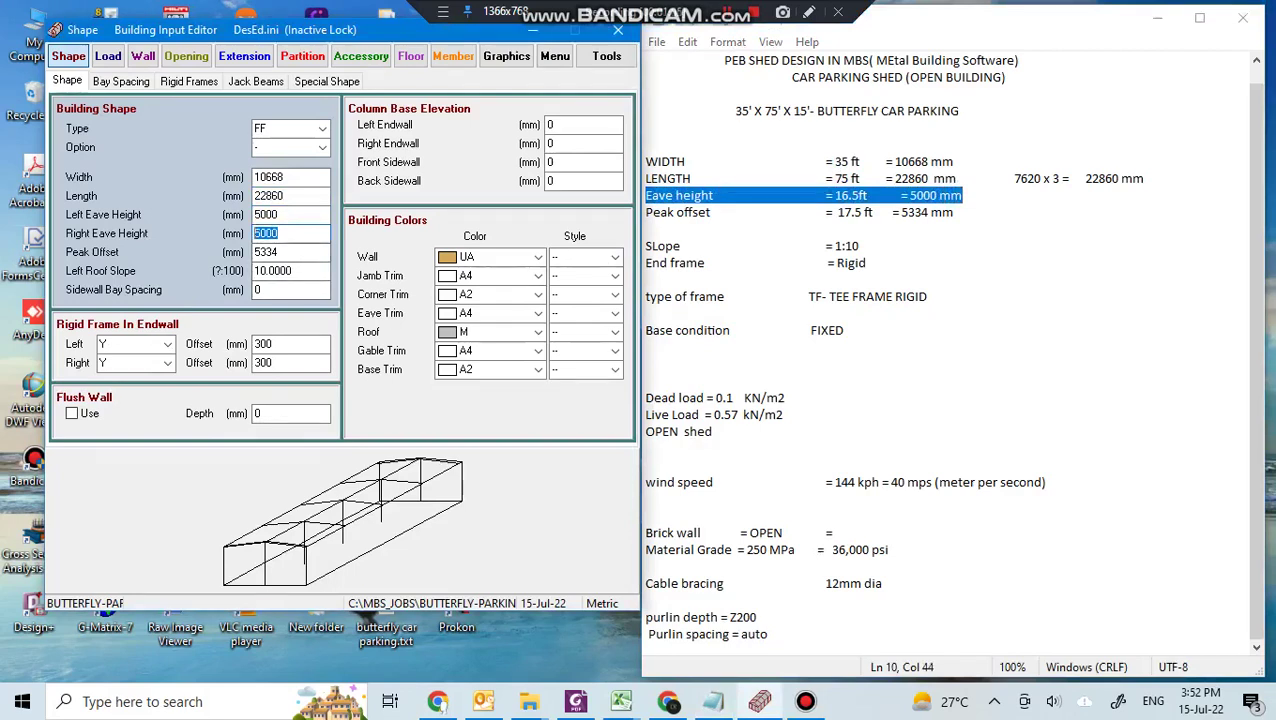
left_click_drag(279, 252, 254, 252)
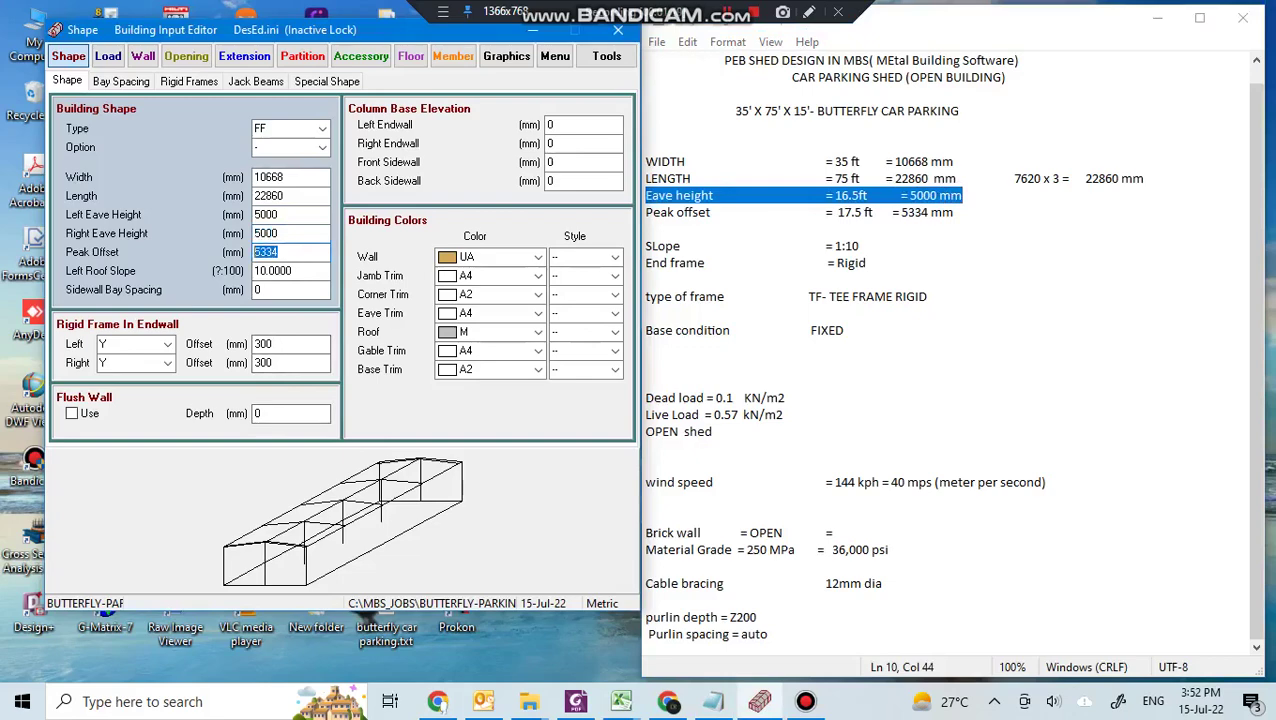
left_click_drag(646, 212, 954, 212)
left_click(963, 212)
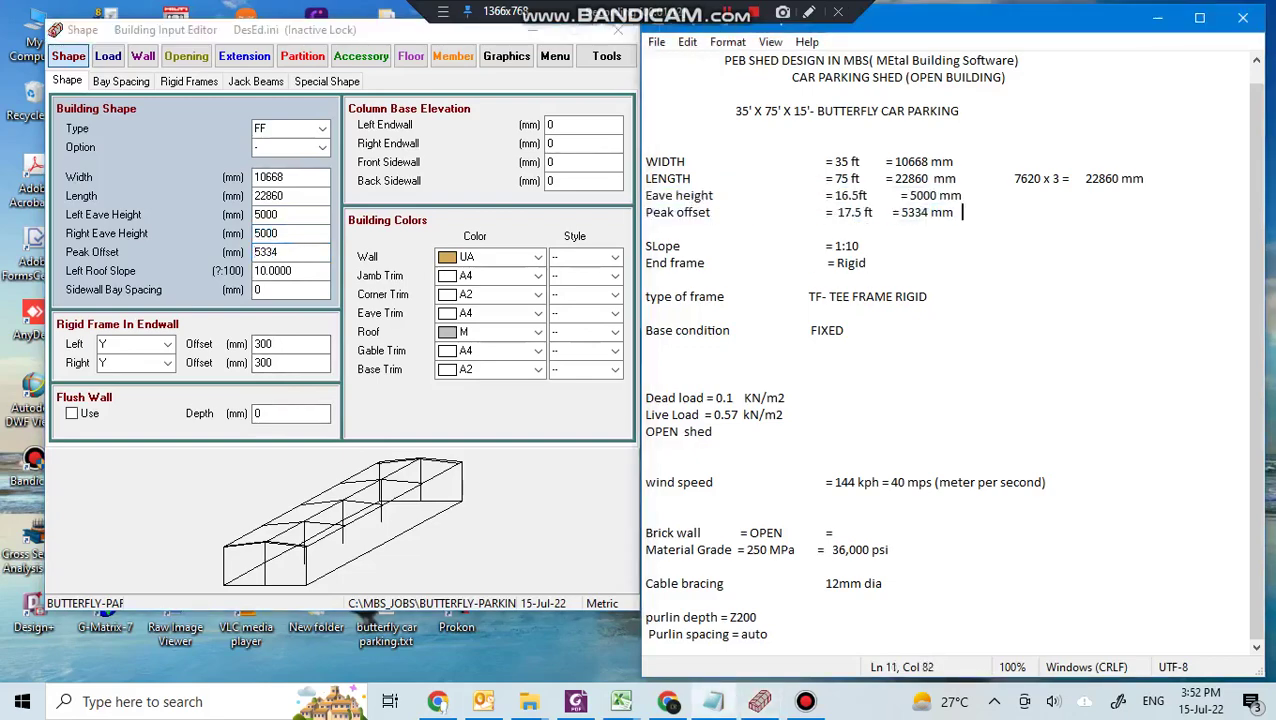
left_click_drag(294, 271, 254, 271)
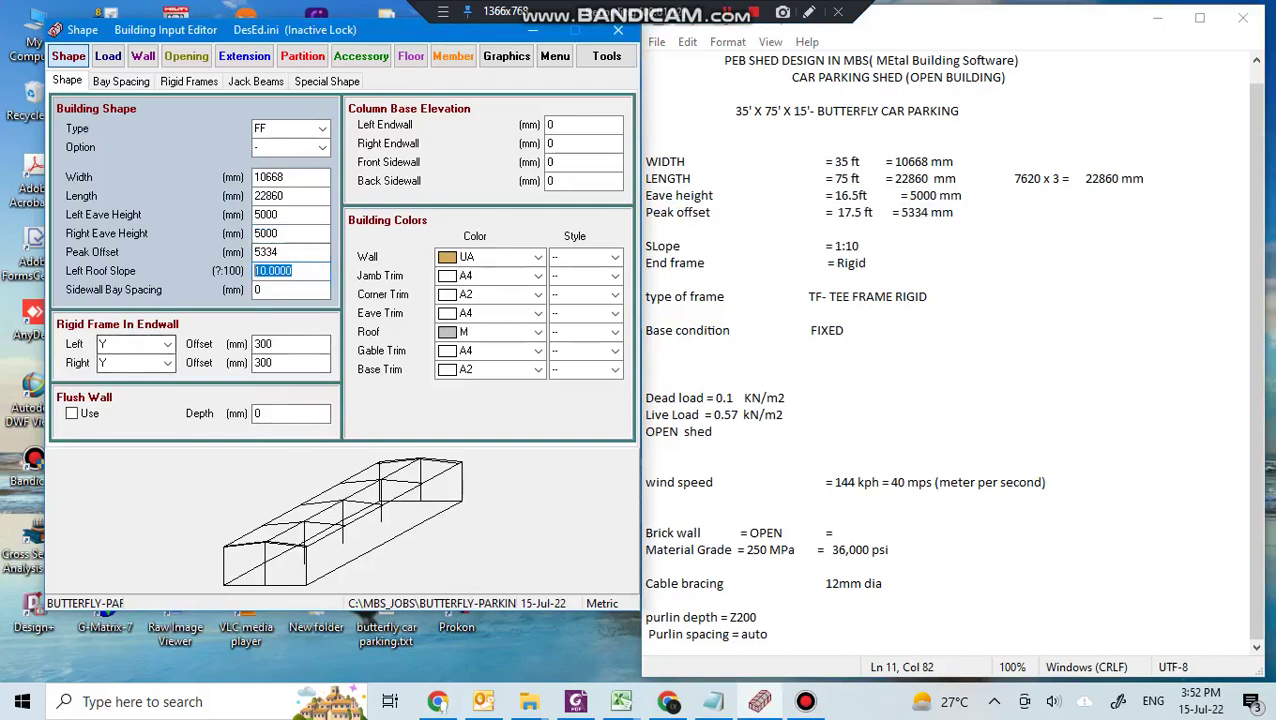
Set the rigid frame option to Yes for both the left and right endwalls, matching the end frame in the notes
left_click(167, 344)
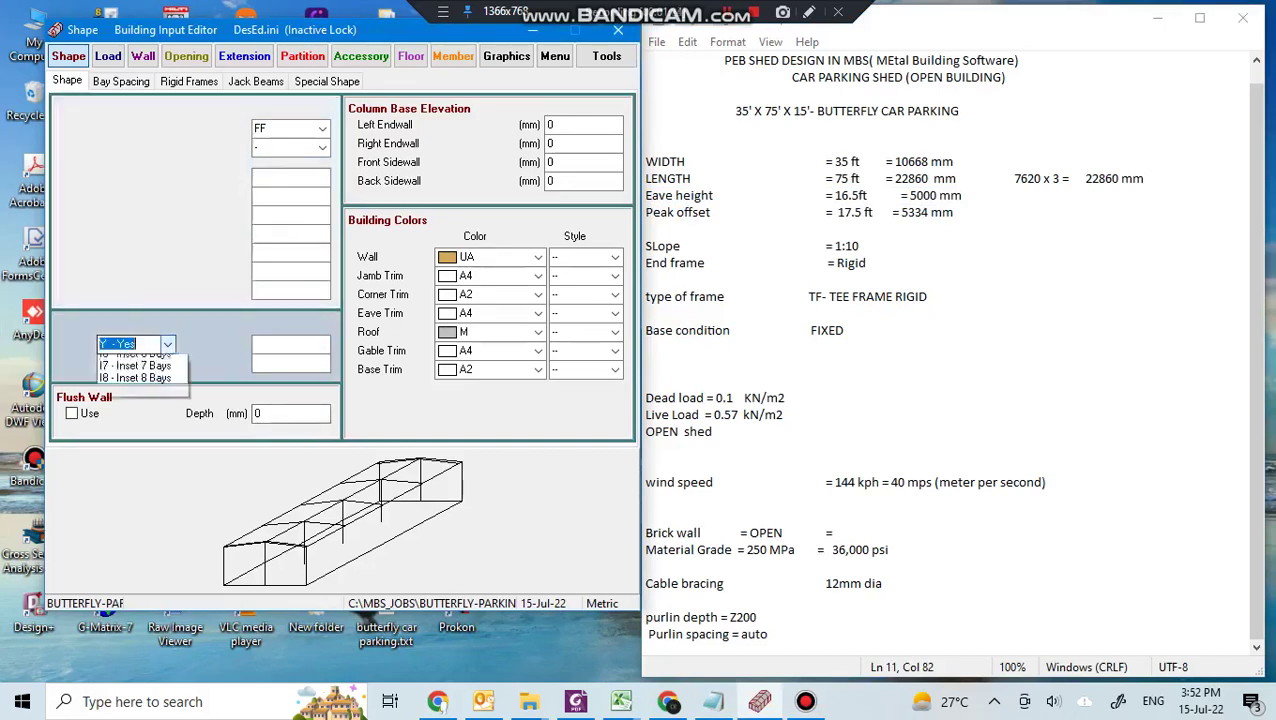
left_click(135, 374)
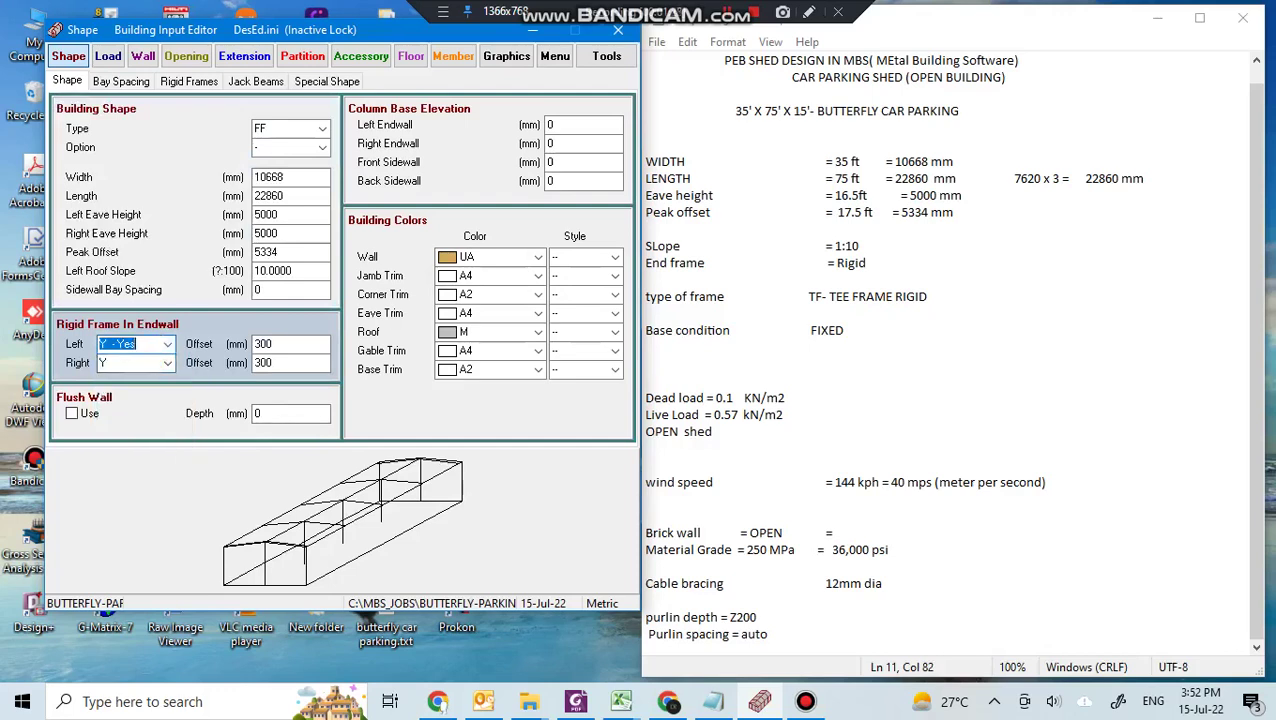
left_click_drag(646, 263, 819, 263)
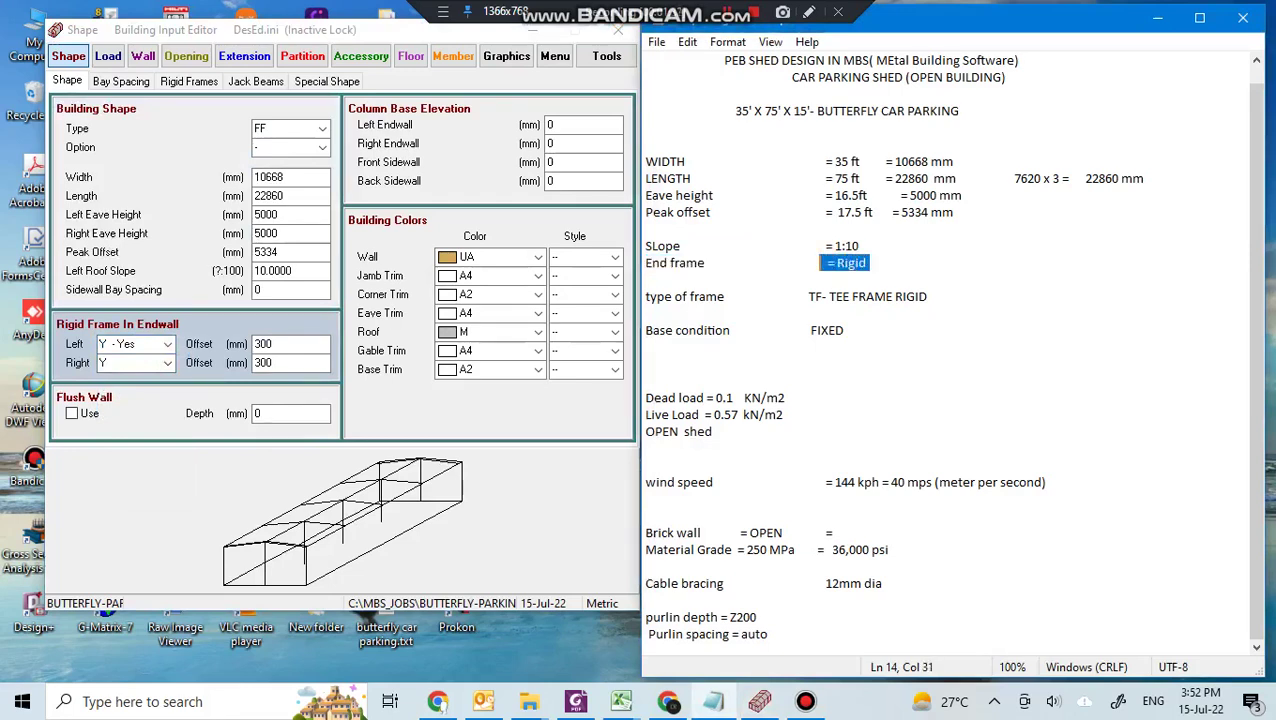
left_click(135, 362)
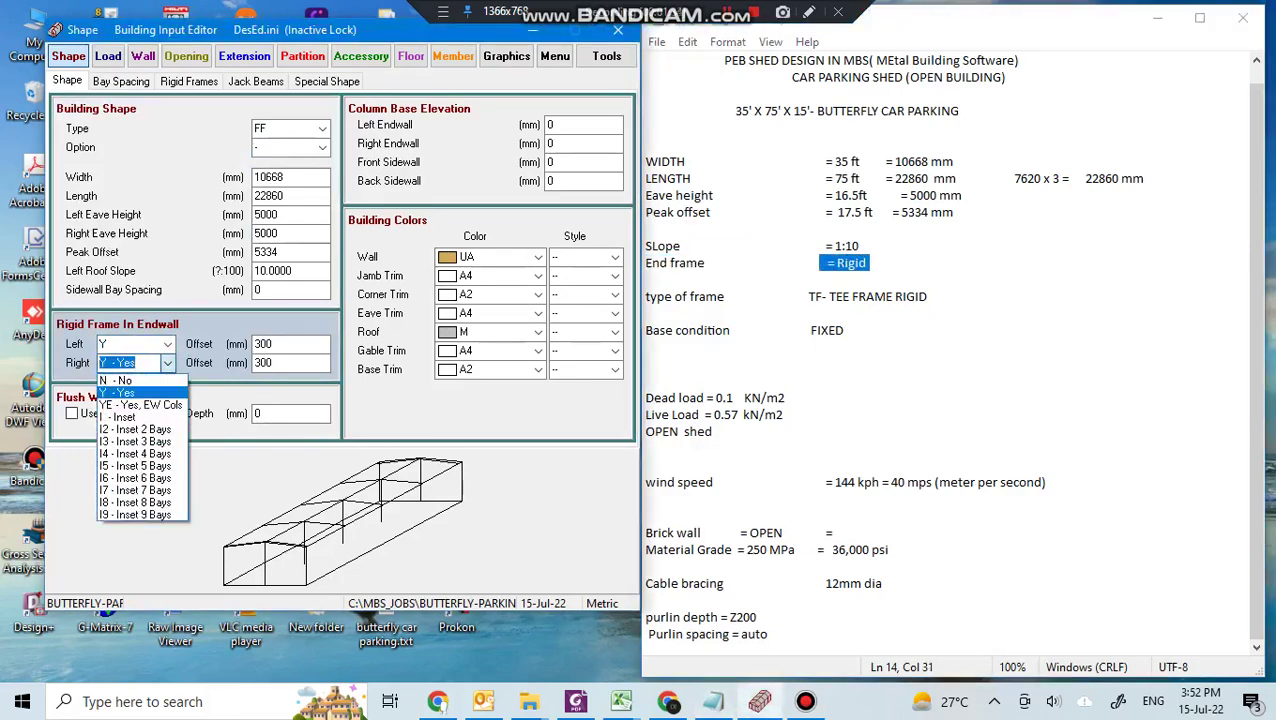
left_click(120, 393)
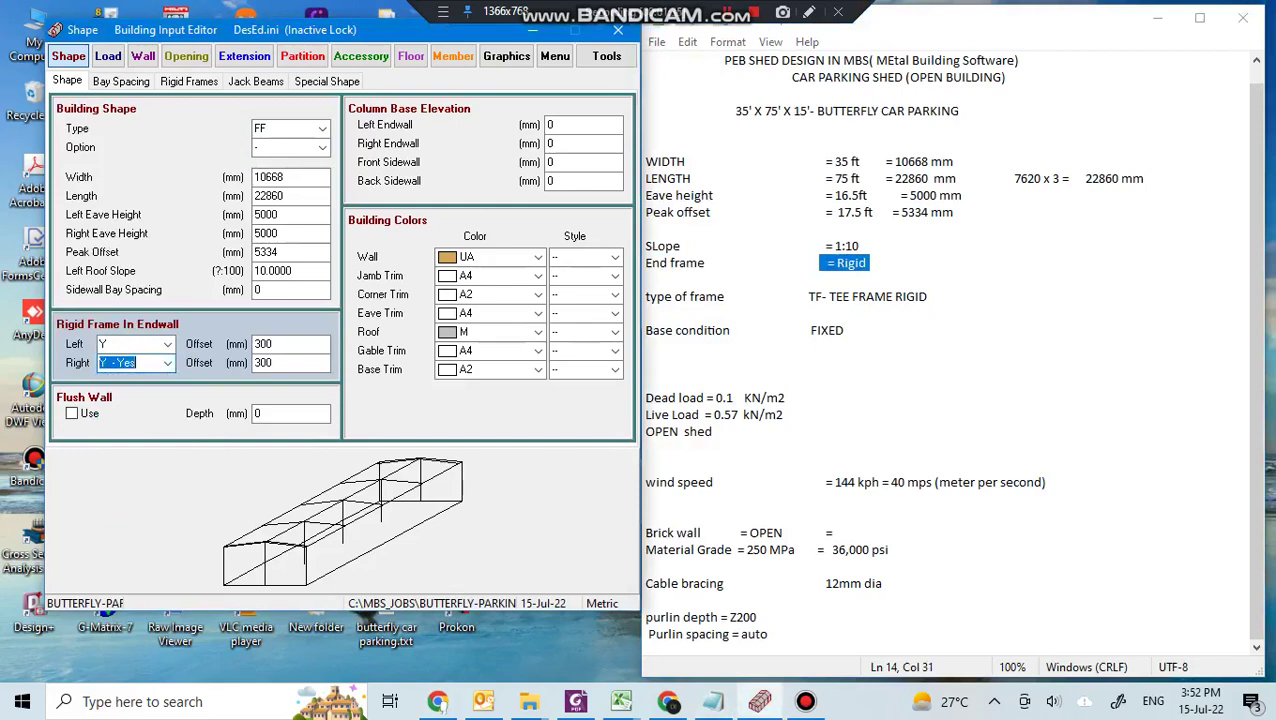
Examine the bay spacing of the left endwall, right endwall and roof
left_click(121, 81)
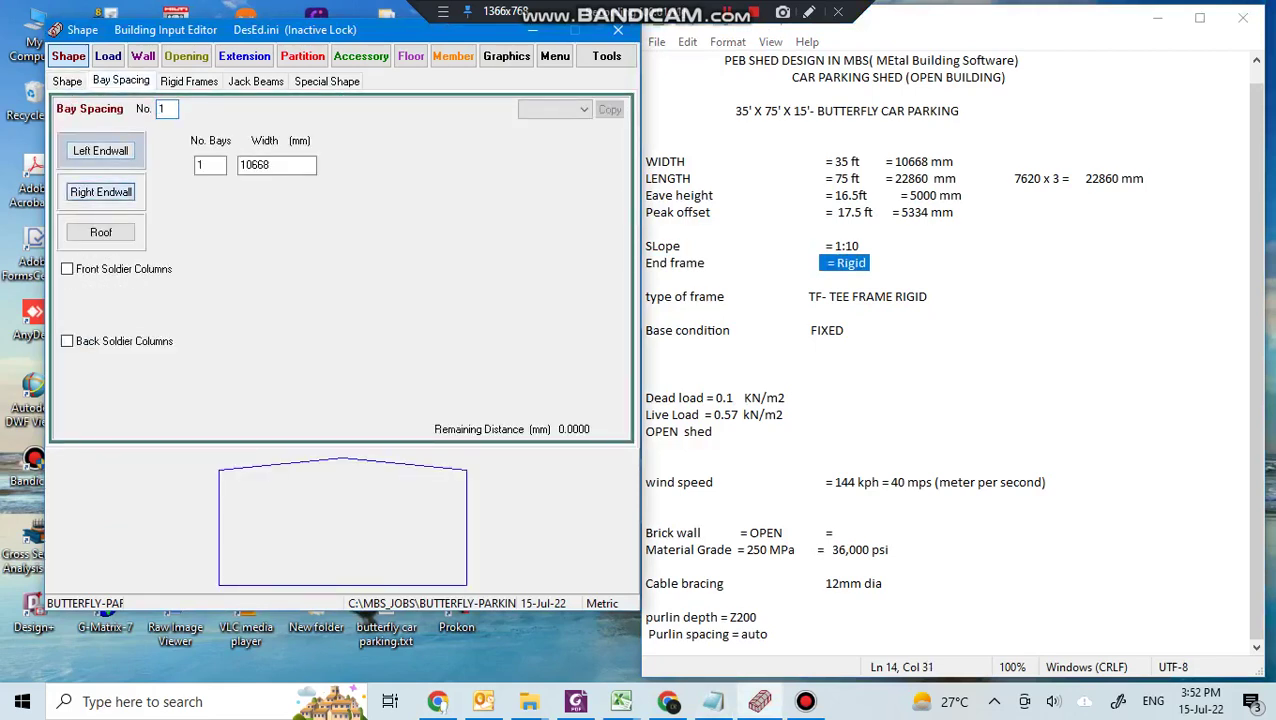
left_click(101, 192)
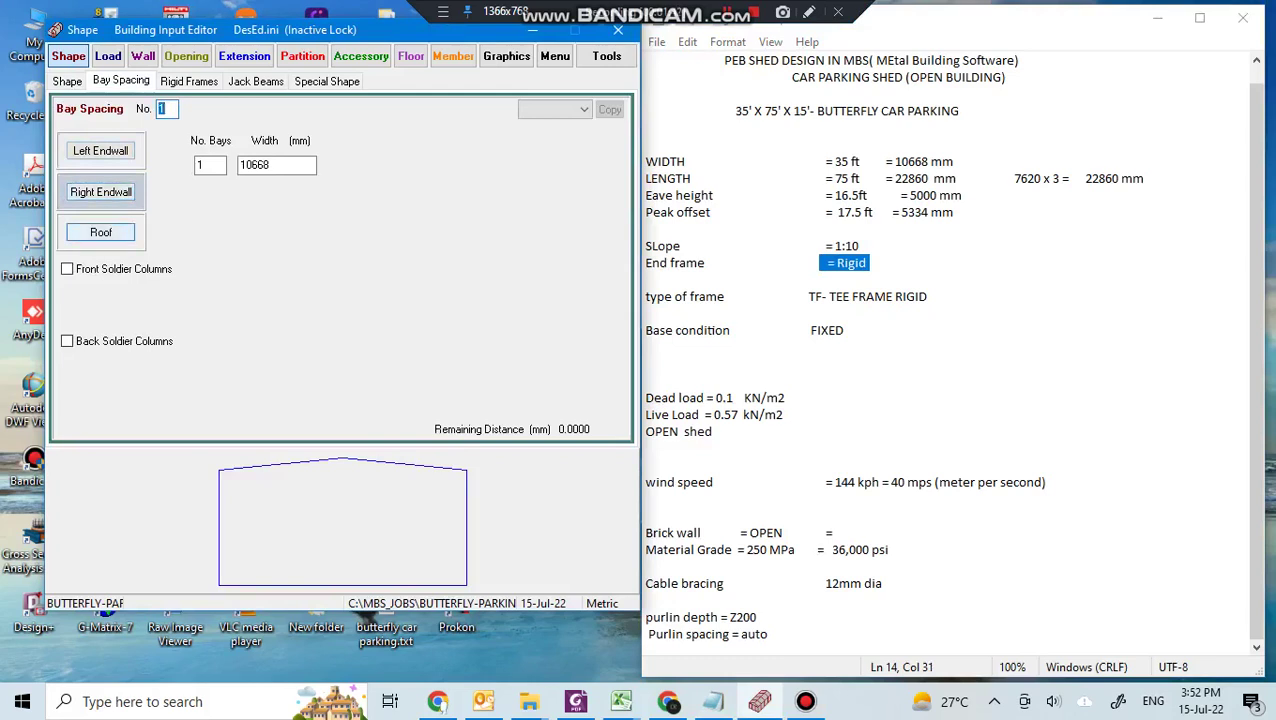
left_click(101, 232)
double_click(209, 165)
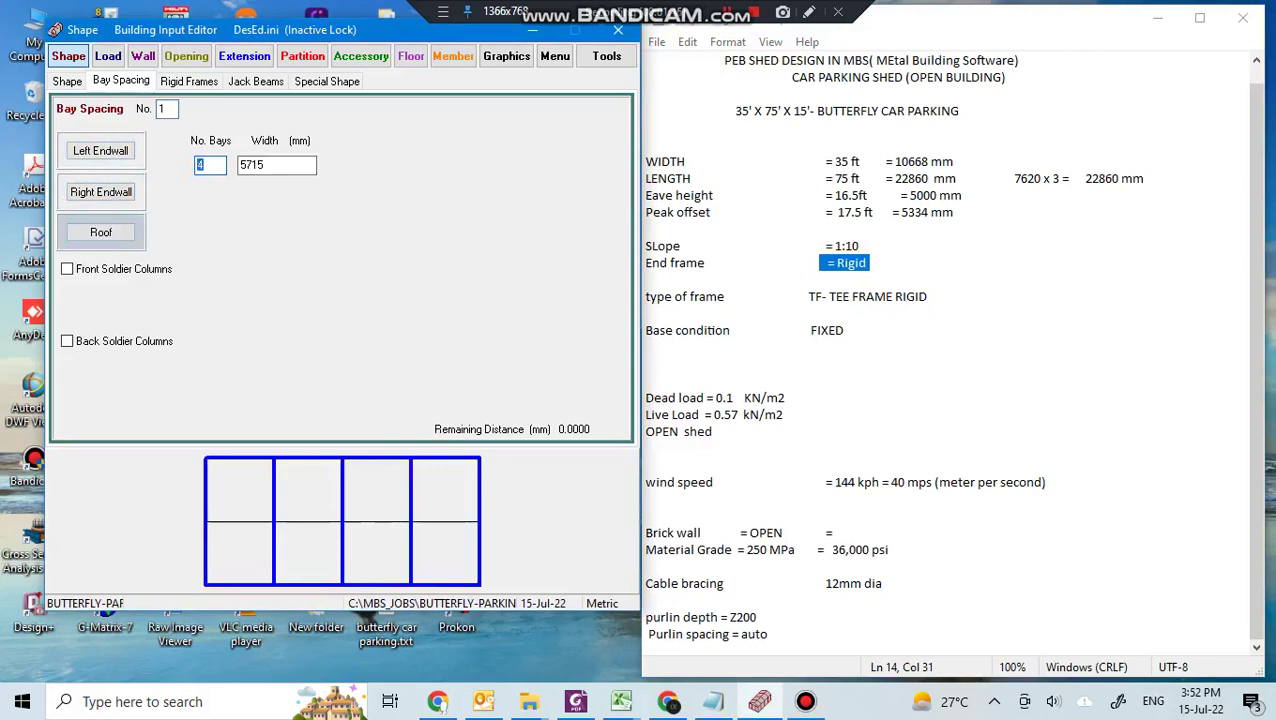
Correct the bay spacing beside the length in the design notes to 5715 x 4
left_click_drag(1045, 179, 1012, 179)
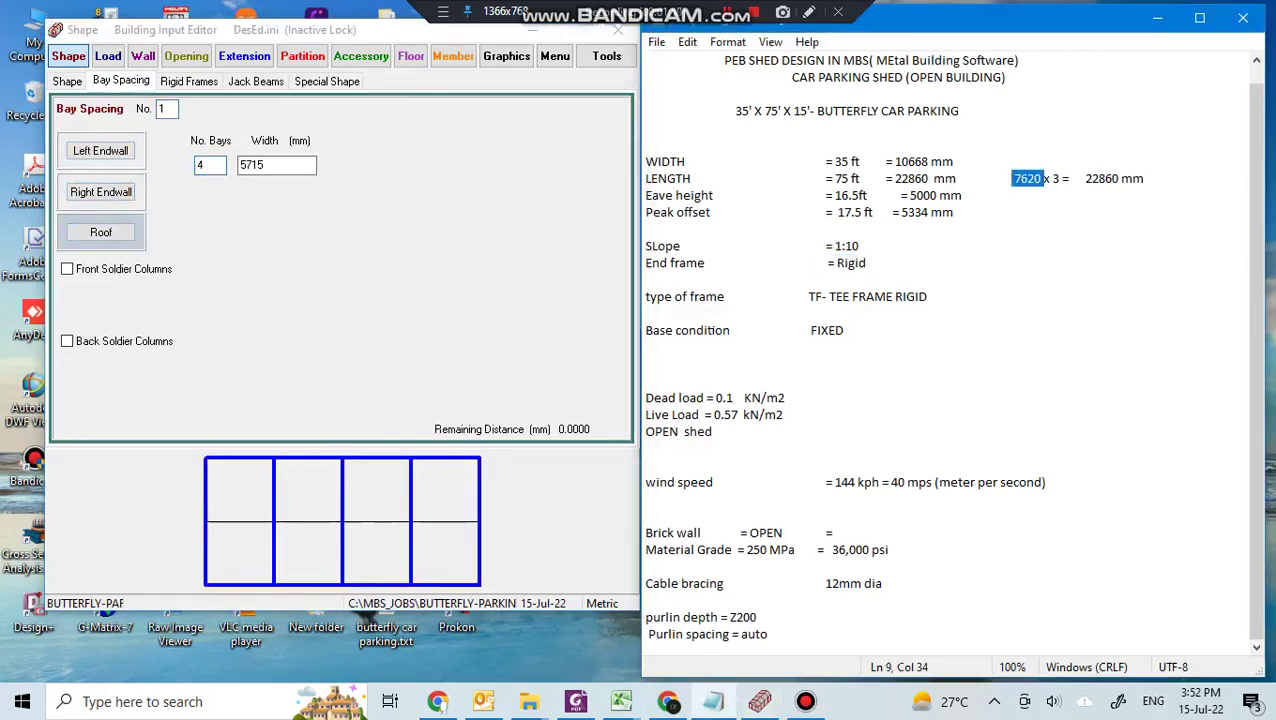
type("5715")
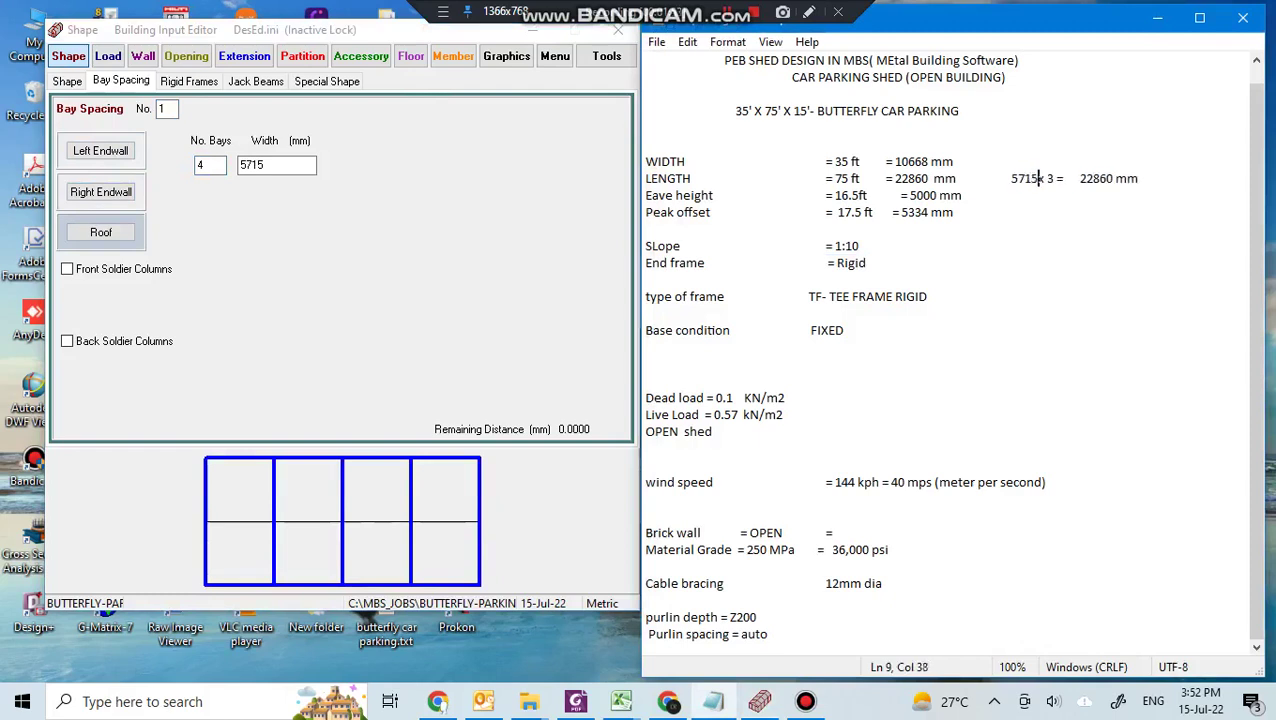
key("Right")
key("Right")
key("Right")
key("BackSpace")
type("4")
key("Right")
key("Right")
key("Right")
key("Right")
key("Right")
key("Right")
key("Right")
key("Right")
key("Right")
key("Right")
key("Right")
key("Right")
key("Right")
left_click_drag(1006, 178, 1054, 178)
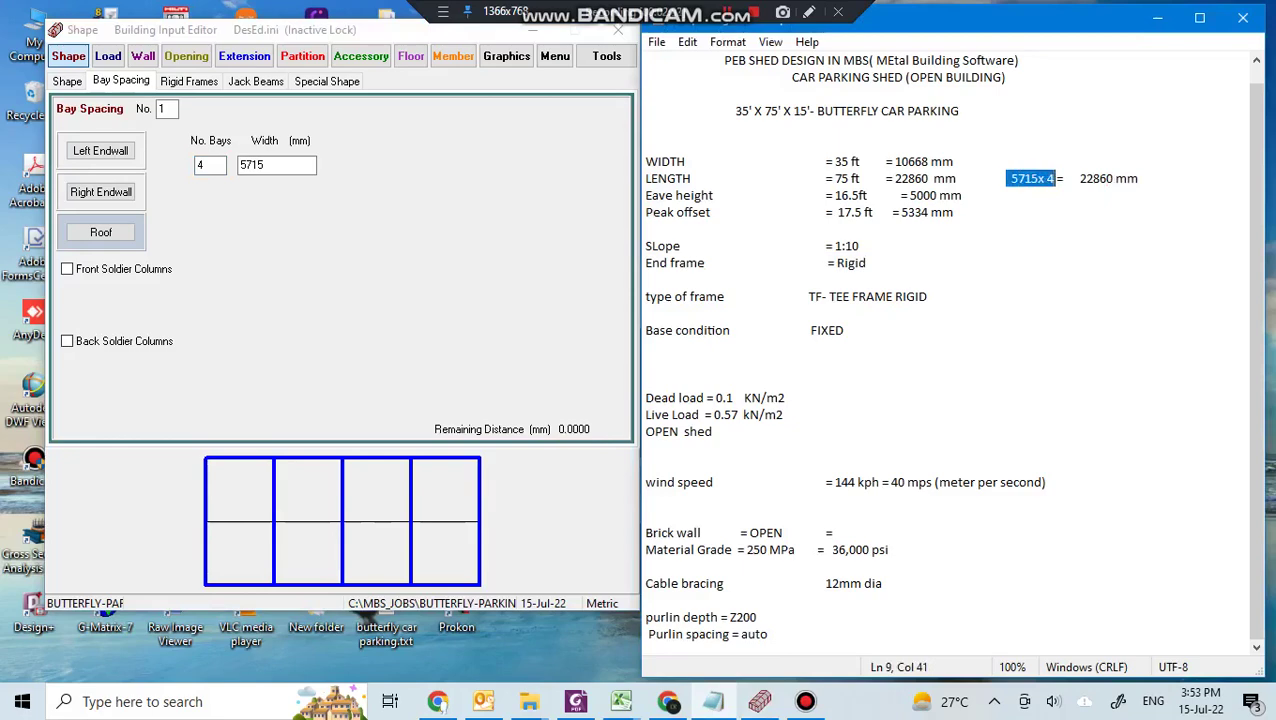
left_click(1063, 178)
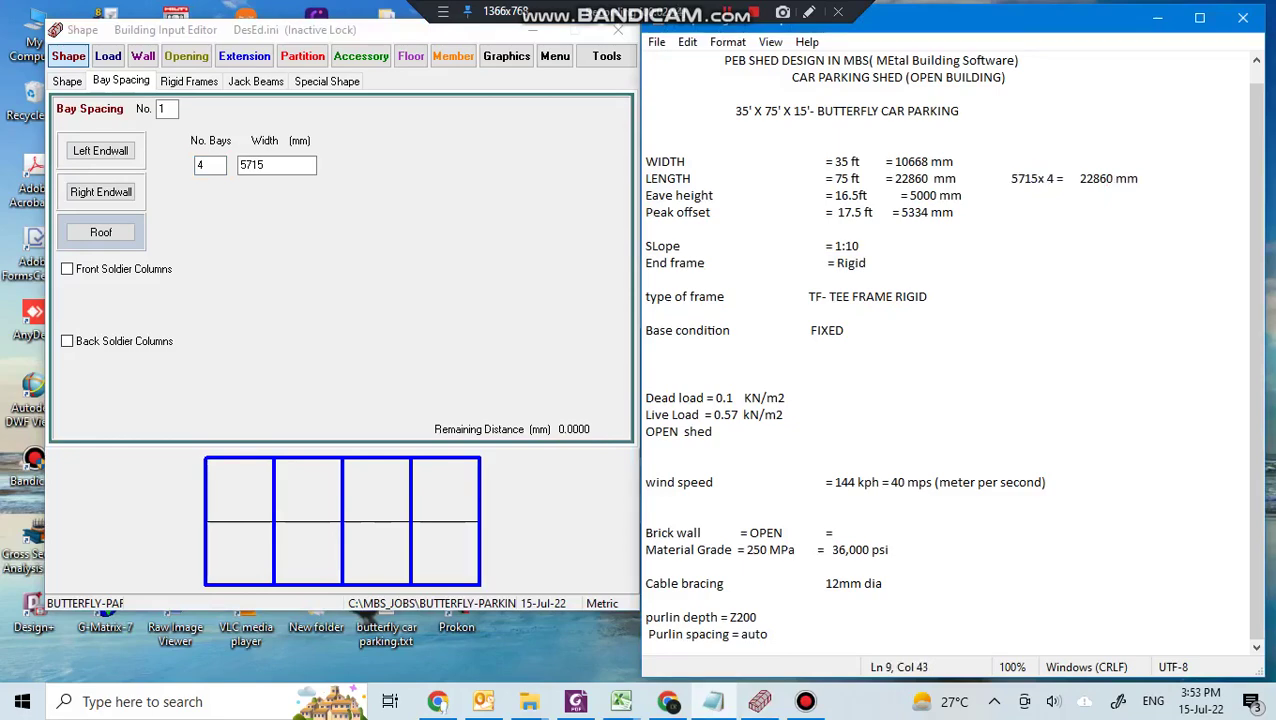
Review the rigid frame's type, option and load width, comparing the frame type with the design notes
left_click(189, 81)
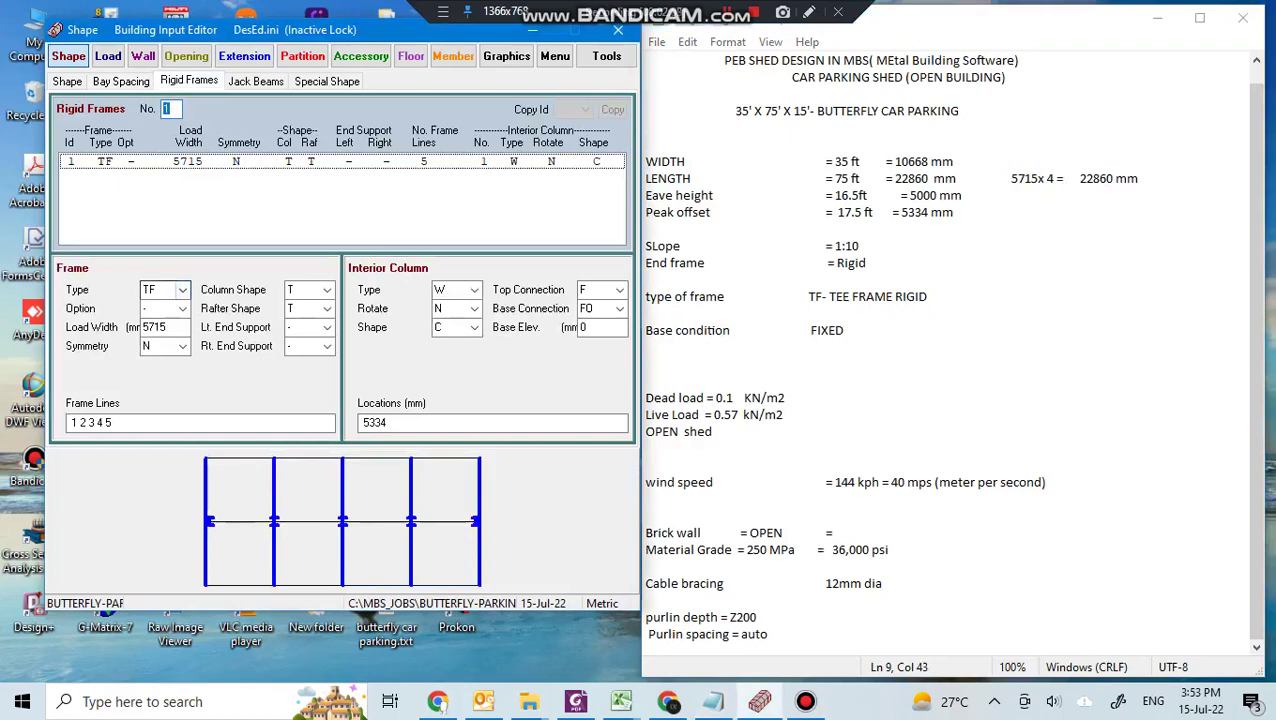
left_click(182, 290)
left_click(182, 290)
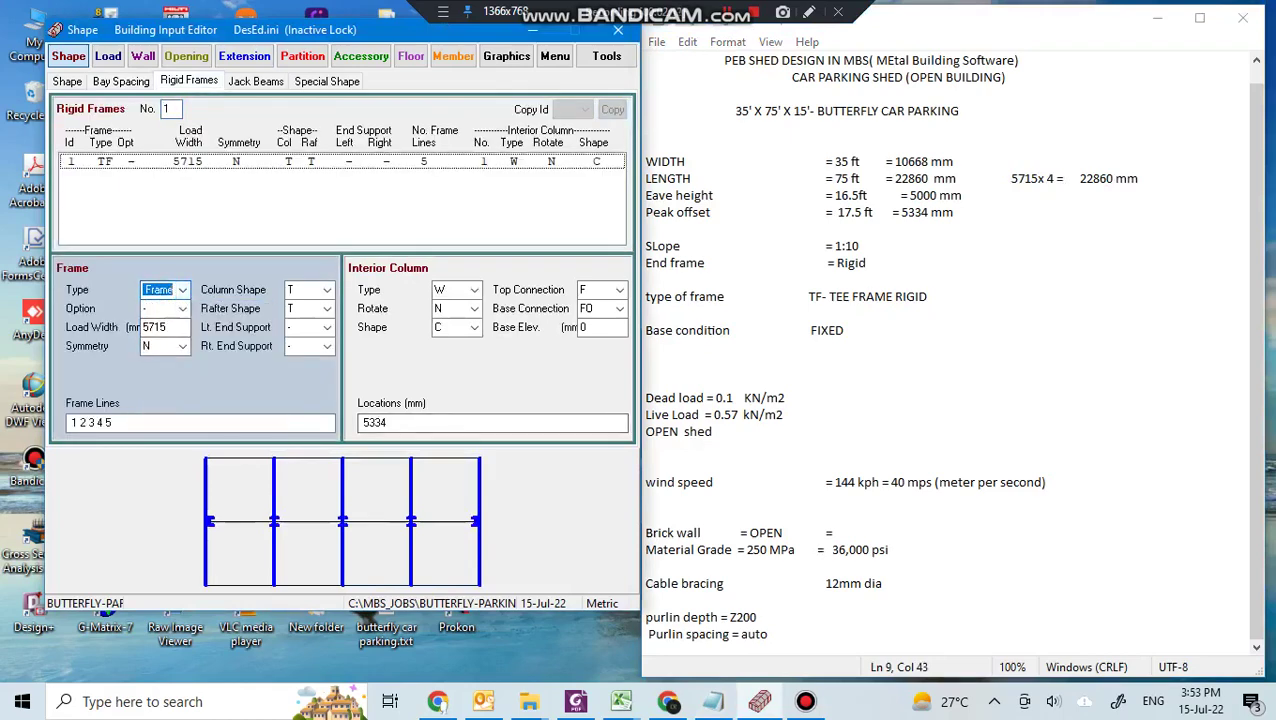
left_click_drag(649, 296, 922, 296)
left_click(923, 296)
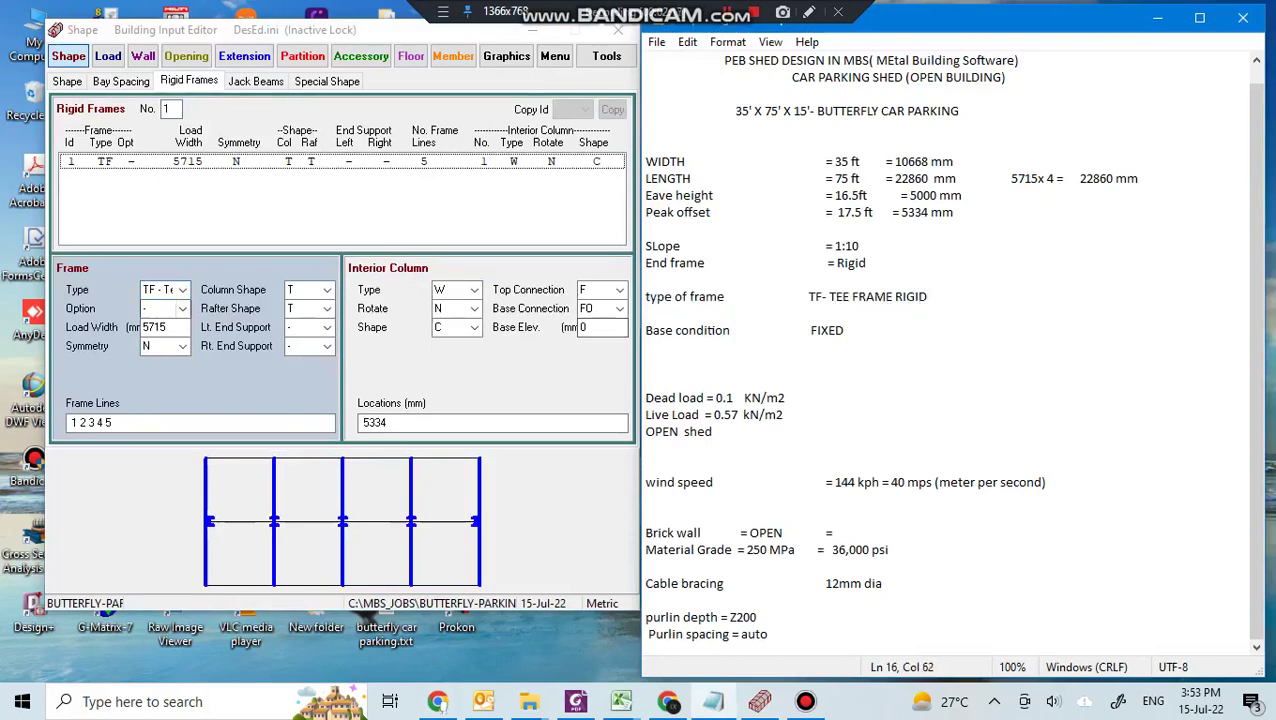
left_click(182, 309)
left_click(182, 309)
left_click_drag(173, 327, 141, 327)
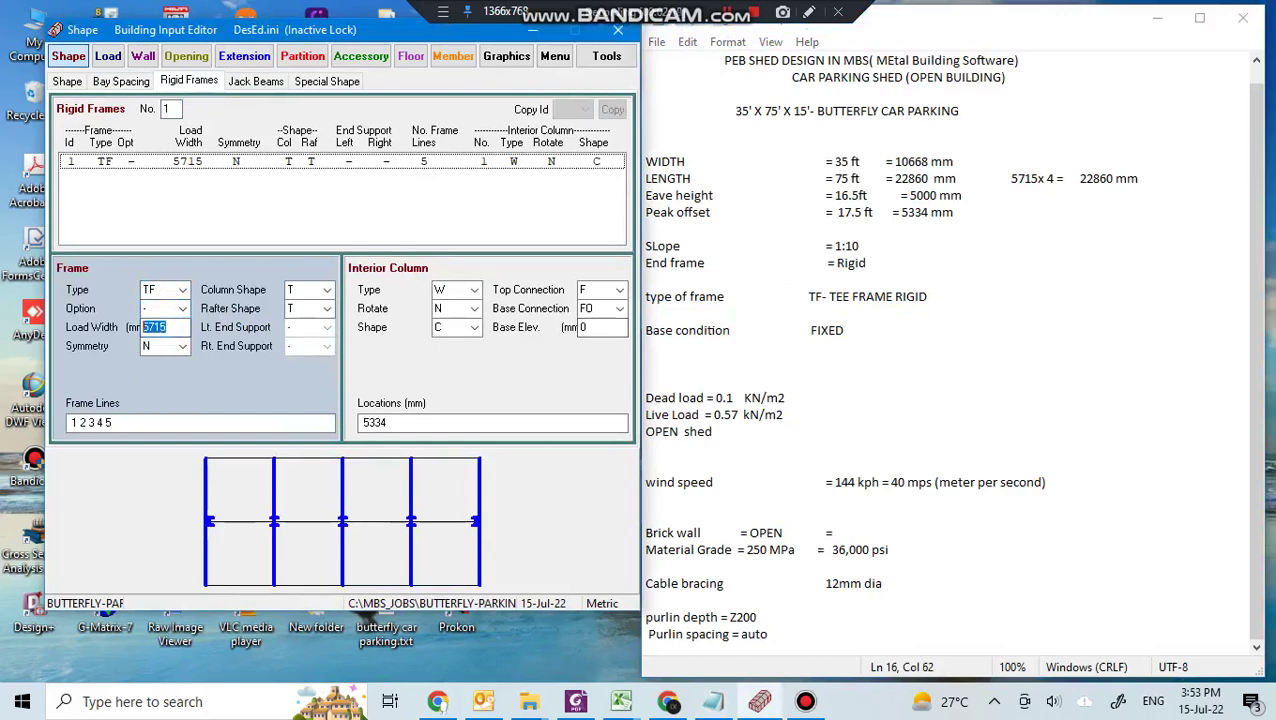
Compare the rigid frame's load width with the bay spacing in the design notes and review its symmetry setting
left_click_drag(1011, 179, 1040, 178)
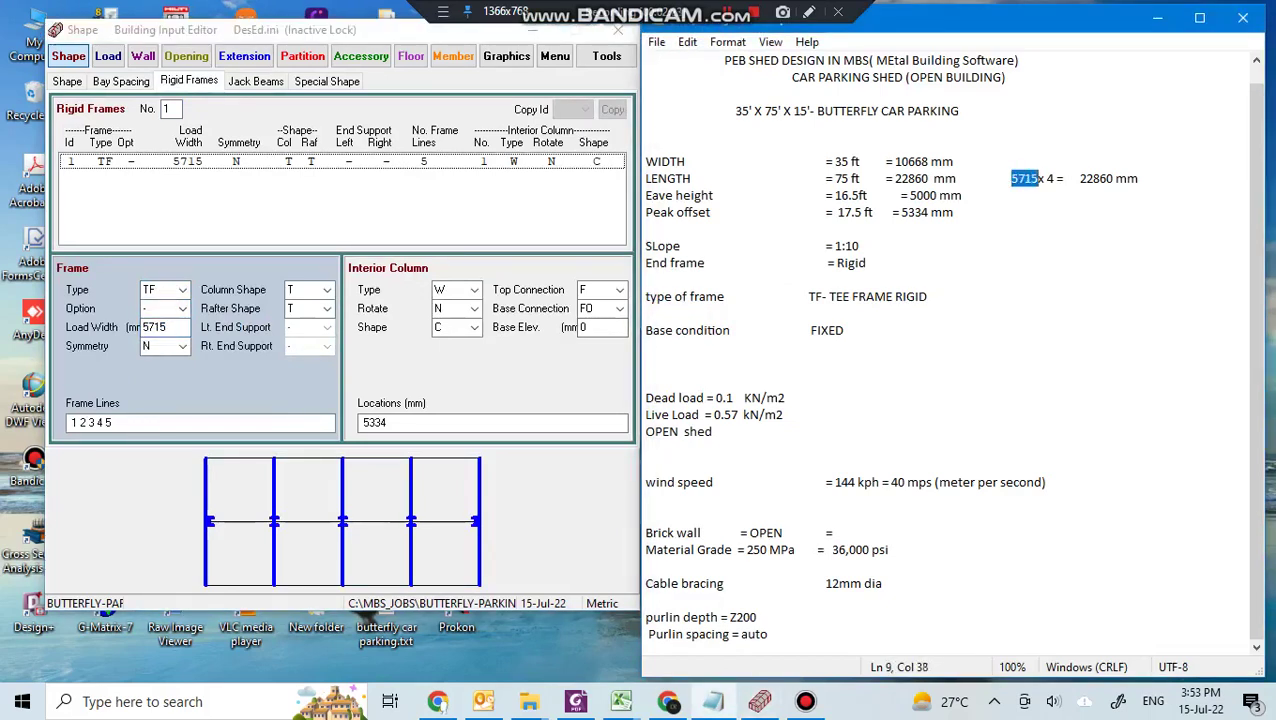
left_click(182, 346)
left_click(190, 363)
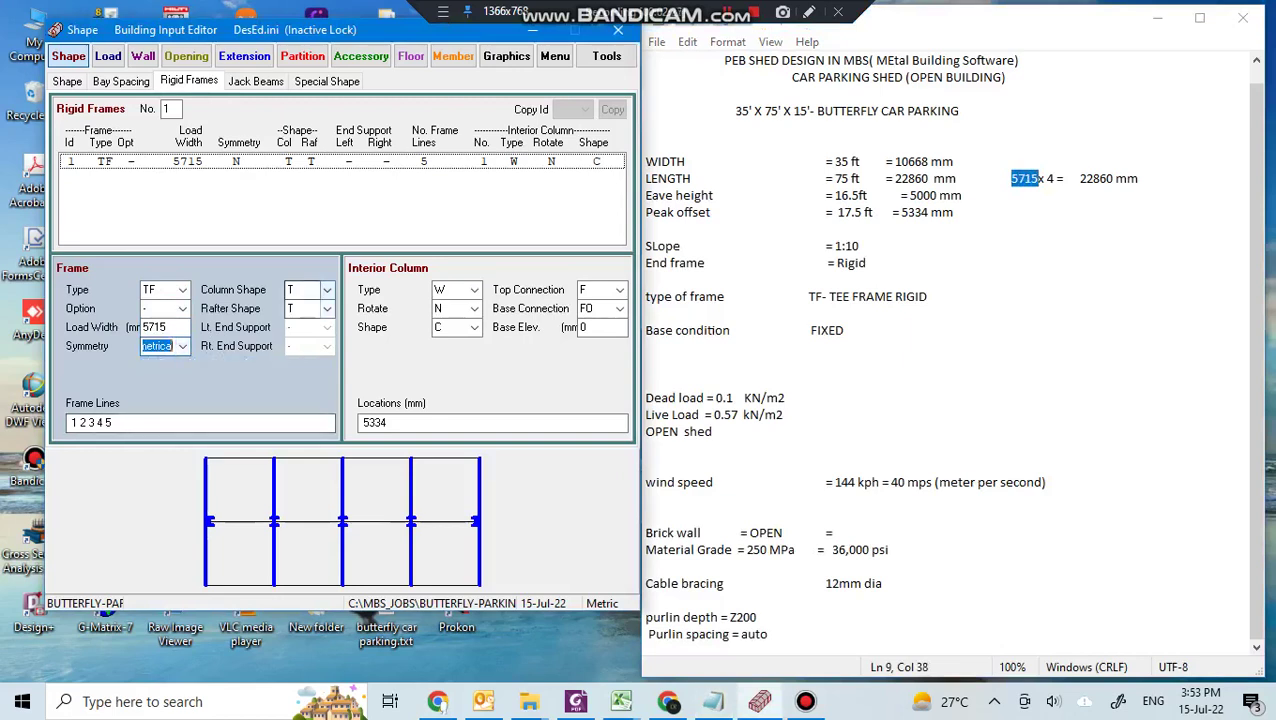
Review the column shape and rafter shape options of the rigid frame
key("Tab")
key("alt+Down")
key("Return")
key("Tab")
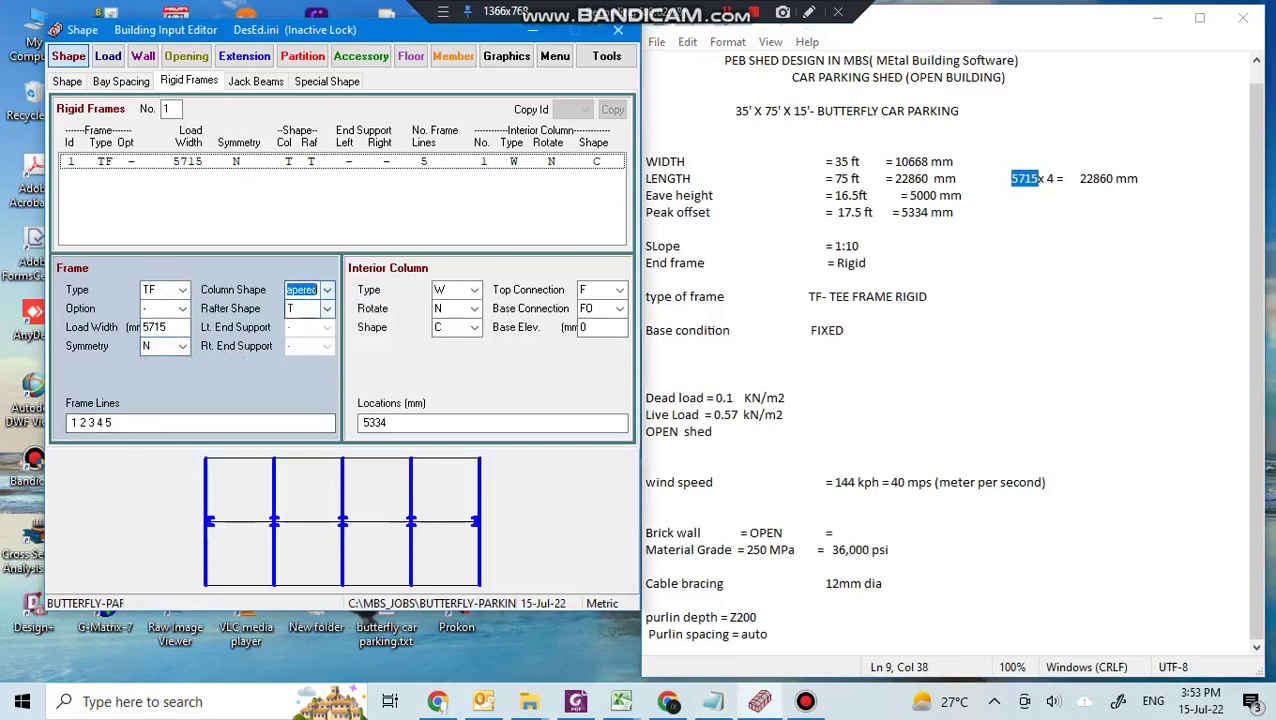
key("alt+Down")
key("Return")
key("Tab")
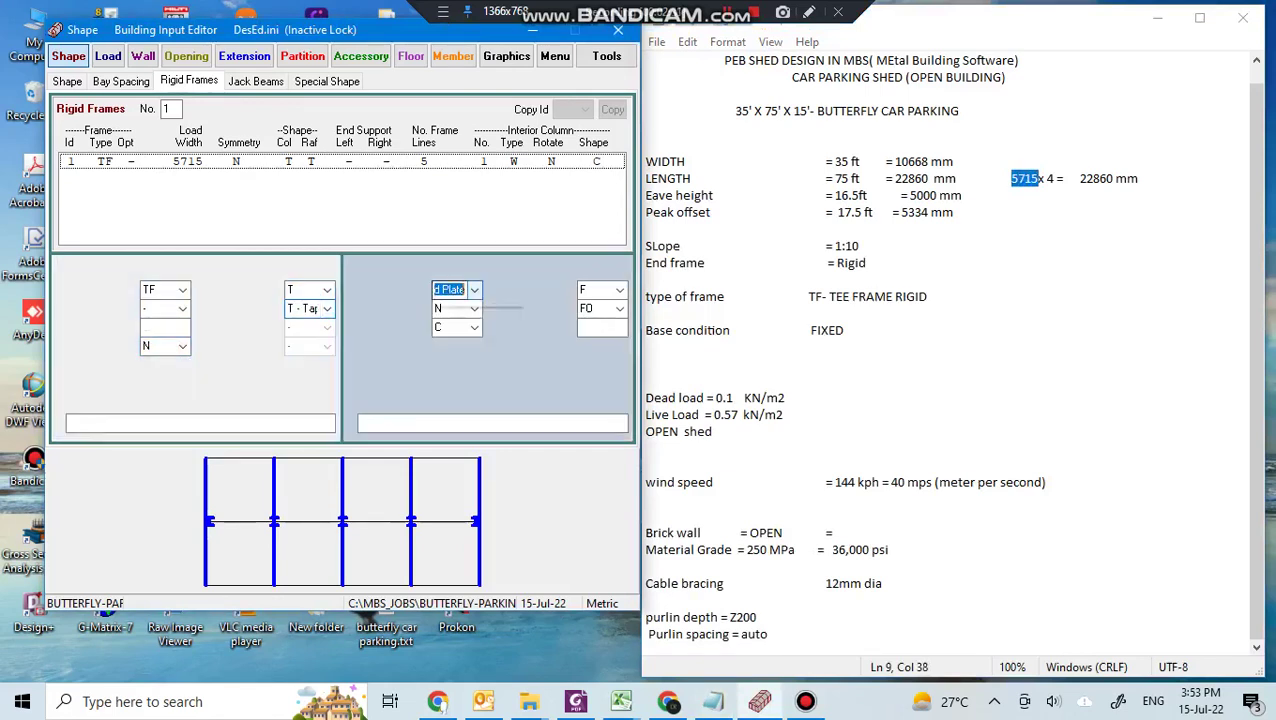
Review the type and rotation options of the rigid frame's interior column
key("alt+Down")
key("Return")
key("Tab")
key("alt+Down")
key("Return")
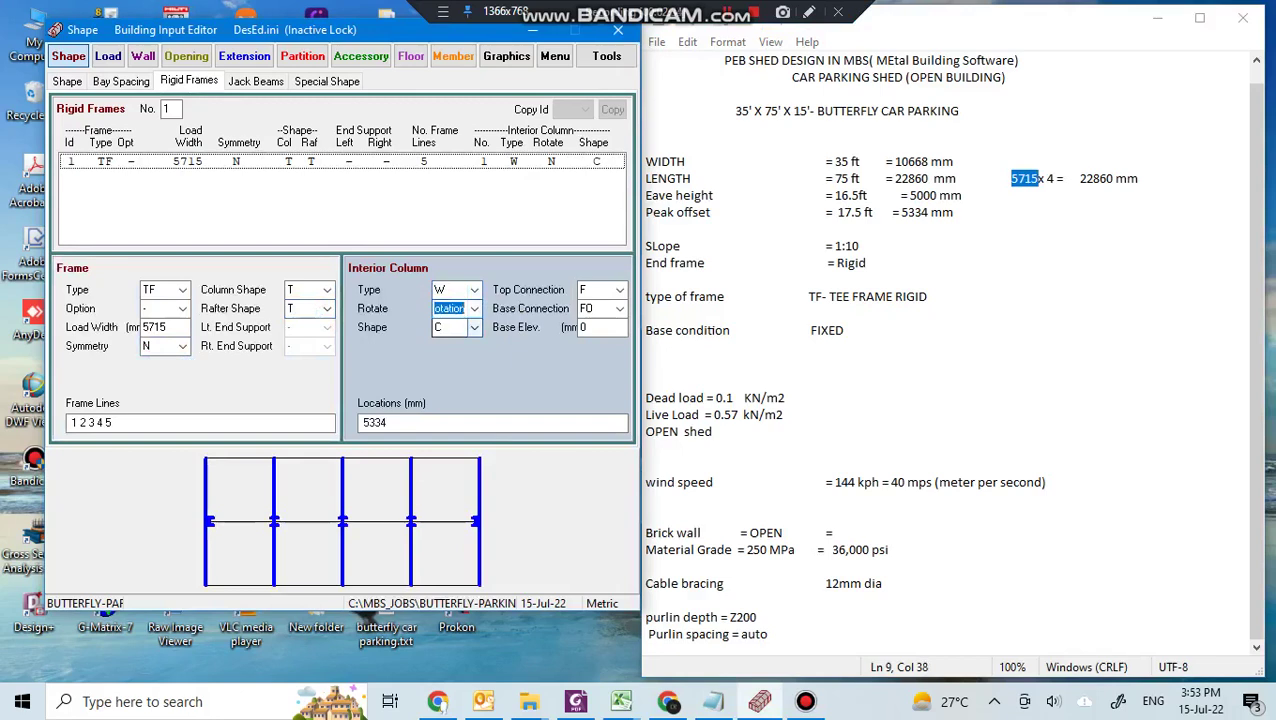
Compare the interior column's base connection with the base condition in the design notes and check its top connection
left_click_drag(646, 330, 845, 330)
left_click(845, 330)
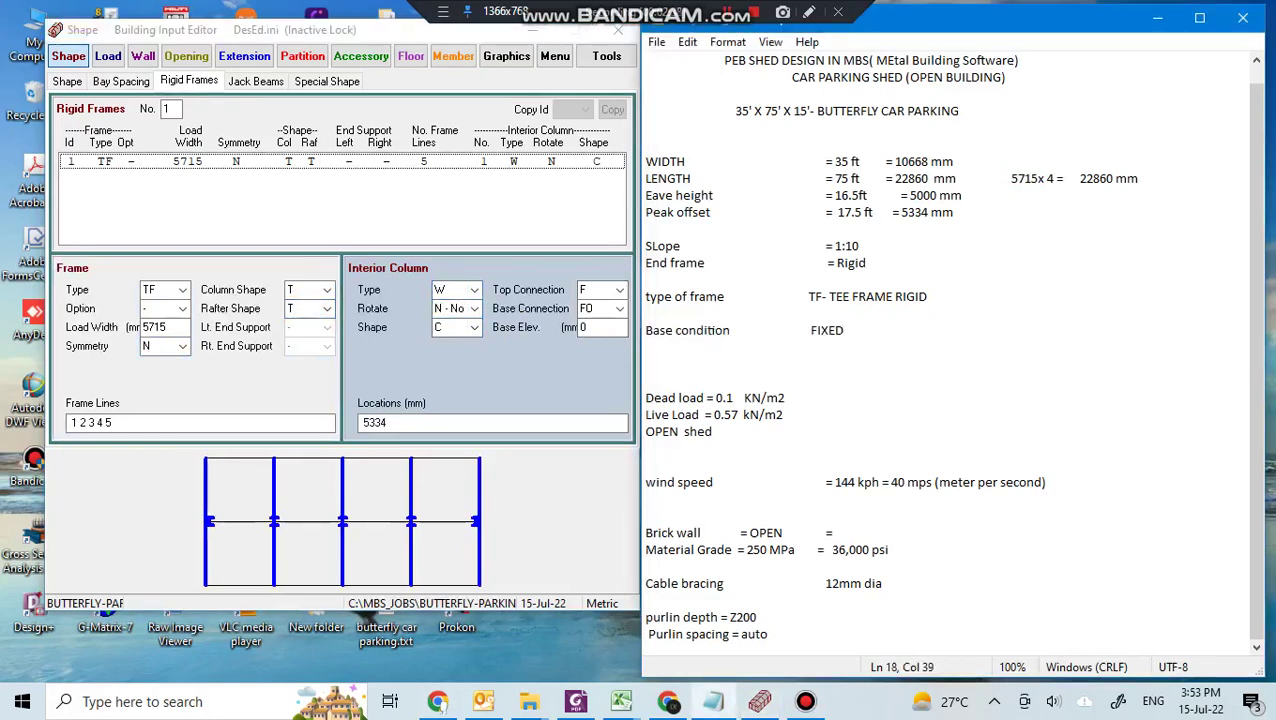
key("alt+Tab")
left_click(620, 309)
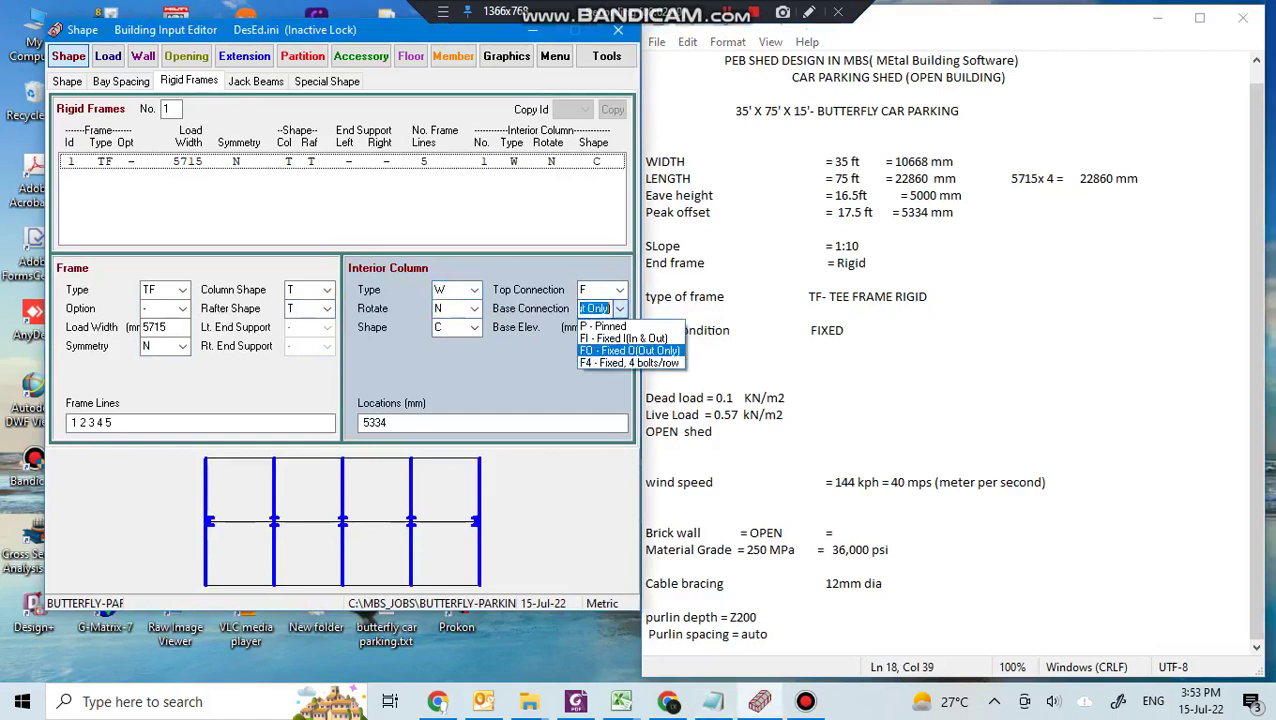
left_click(620, 309)
left_click(620, 309)
left_click(620, 309)
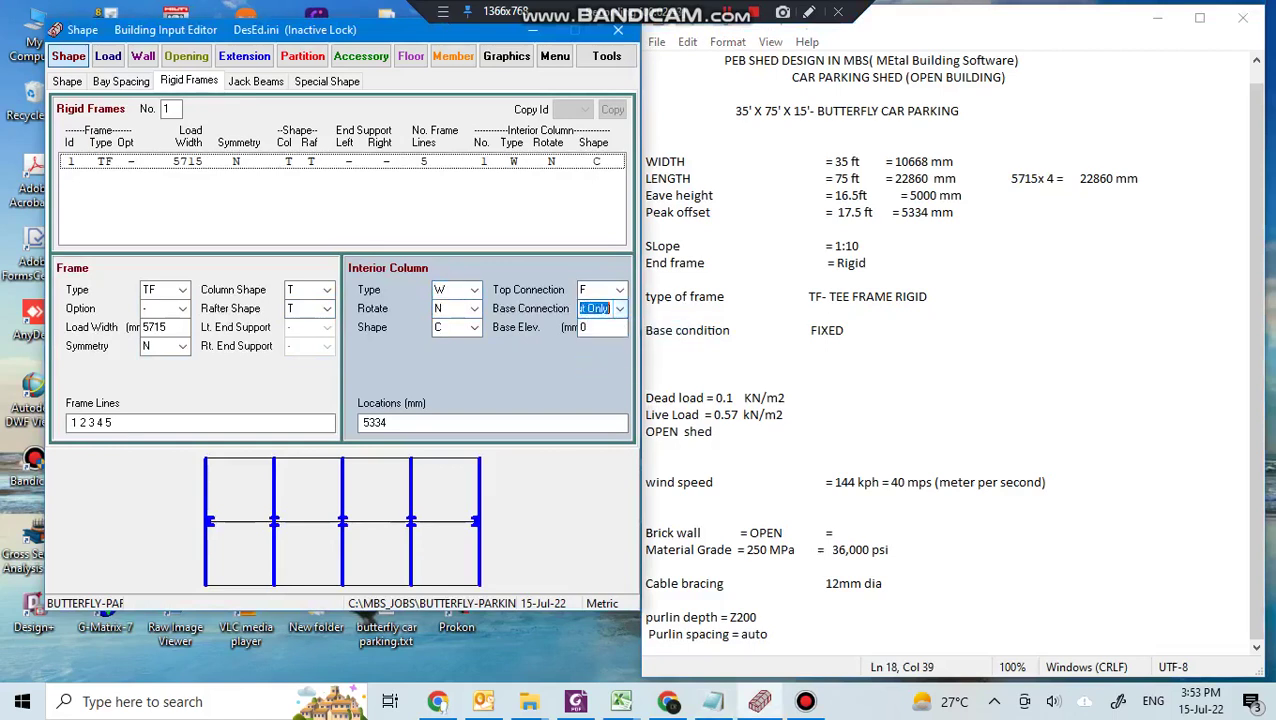
left_click(620, 290)
left_click(620, 290)
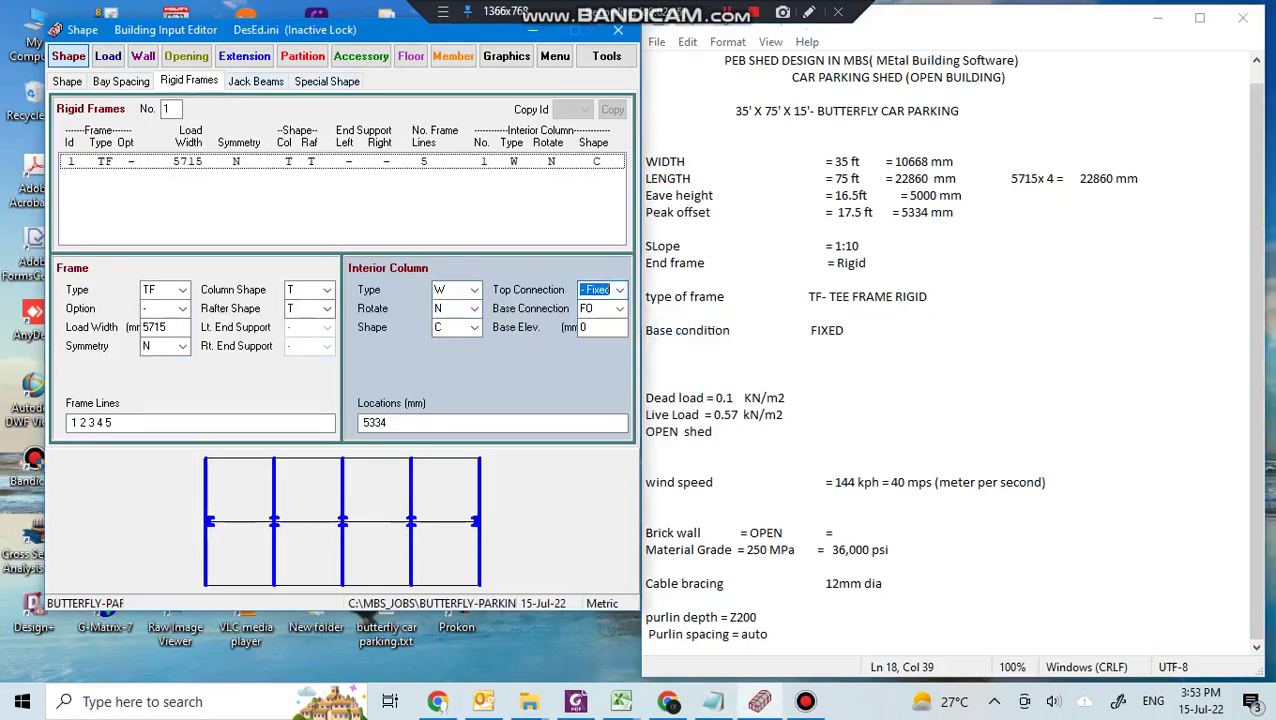
Open the building code and load data and review the selected wind code
left_click(108, 57)
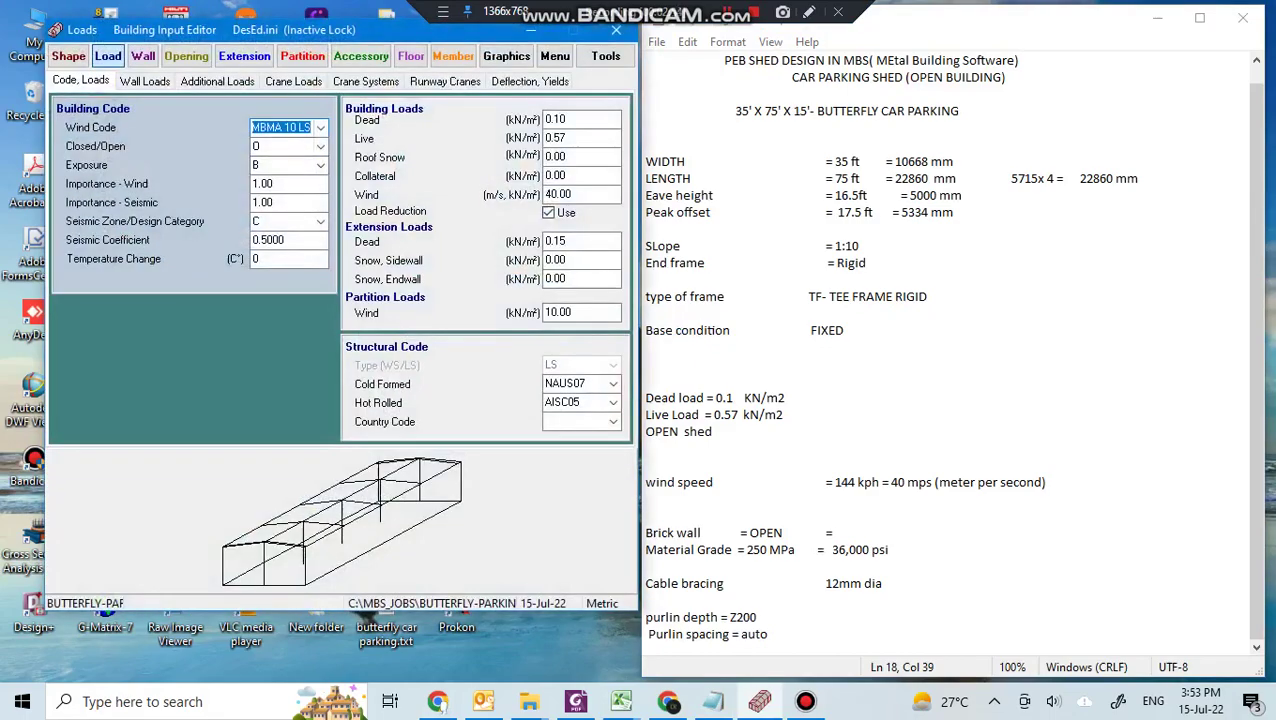
left_click(320, 128)
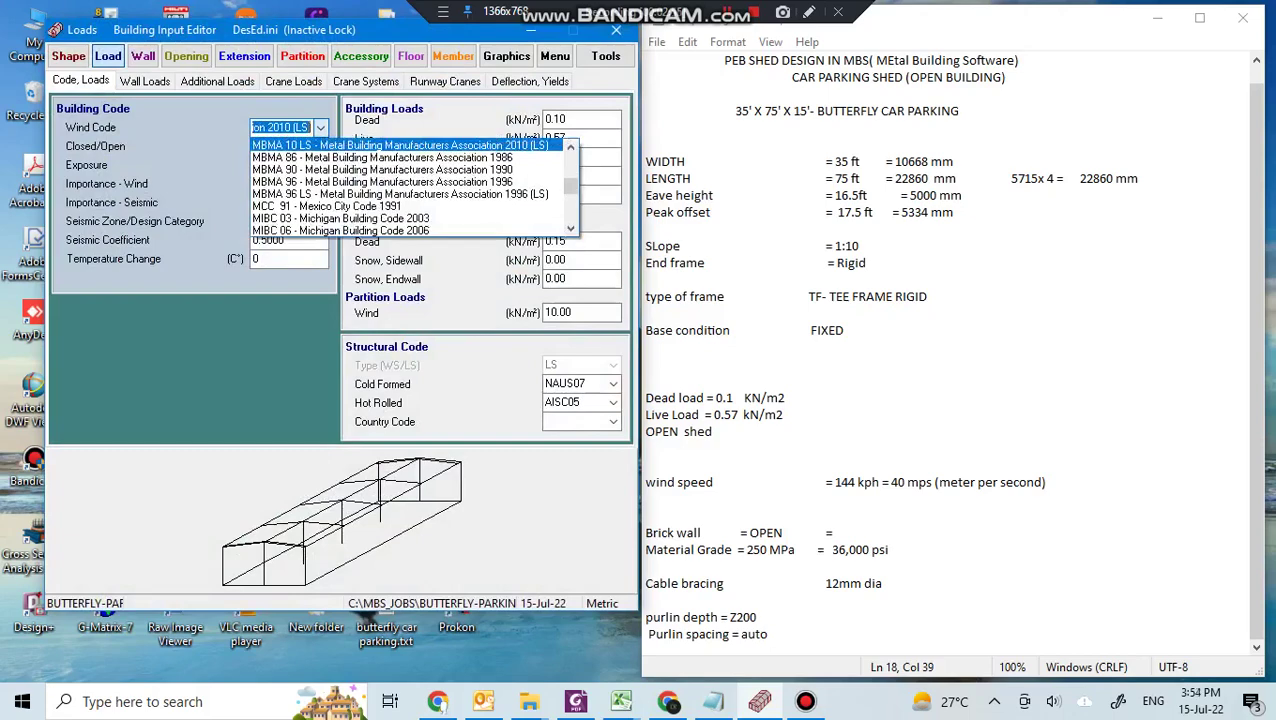
left_click(320, 128)
key("alt+Down")
key("Escape")
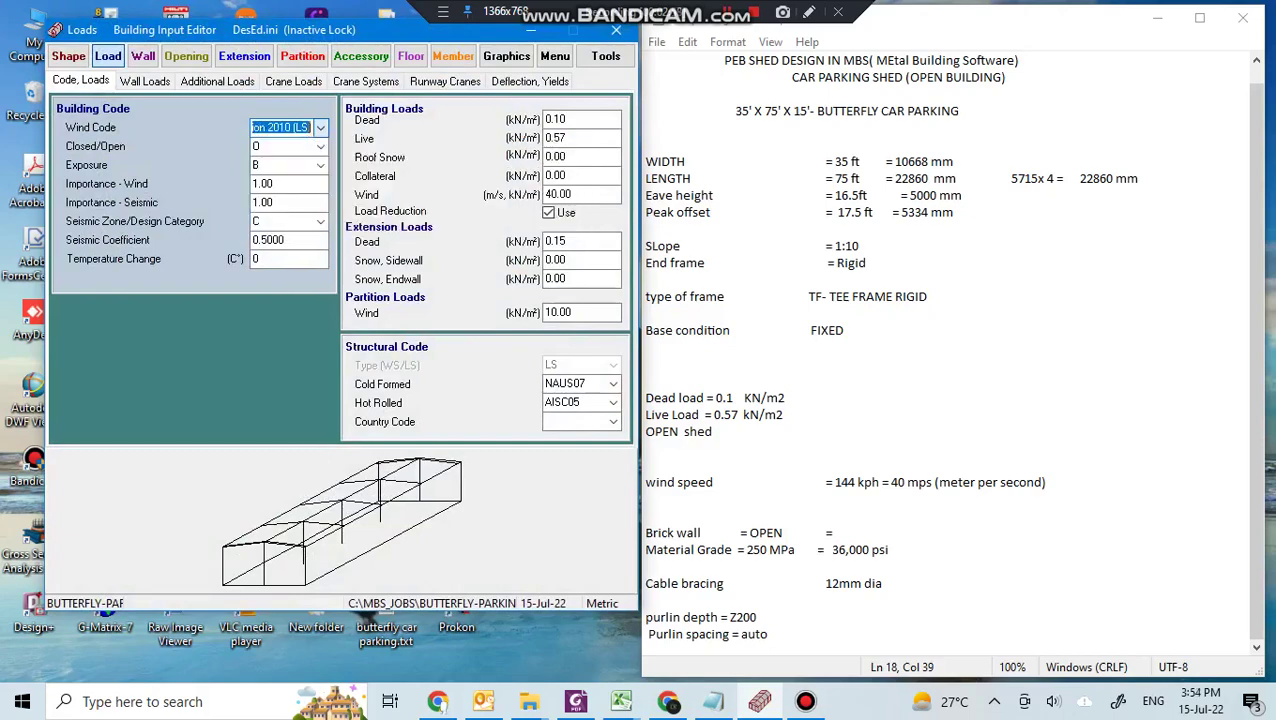
Compare the building's closed/open setting with the shed type in the design notes and review the remaining building code values
left_click(320, 147)
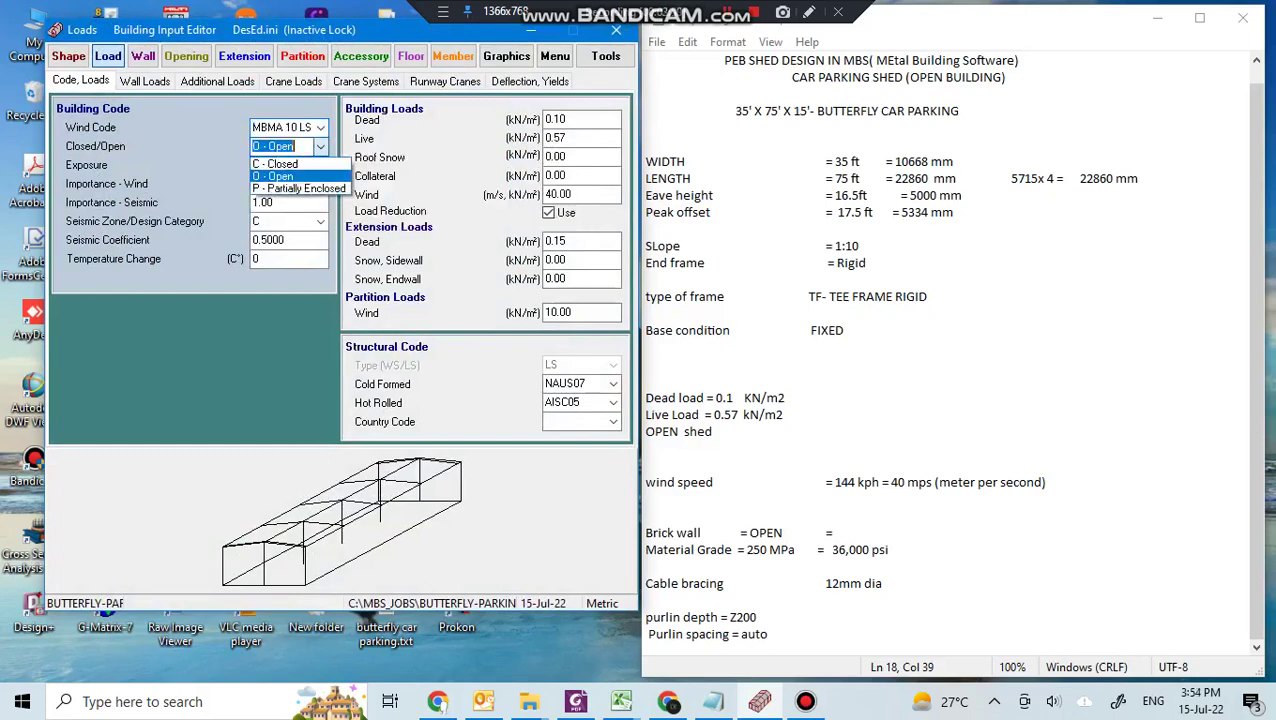
left_click(320, 147)
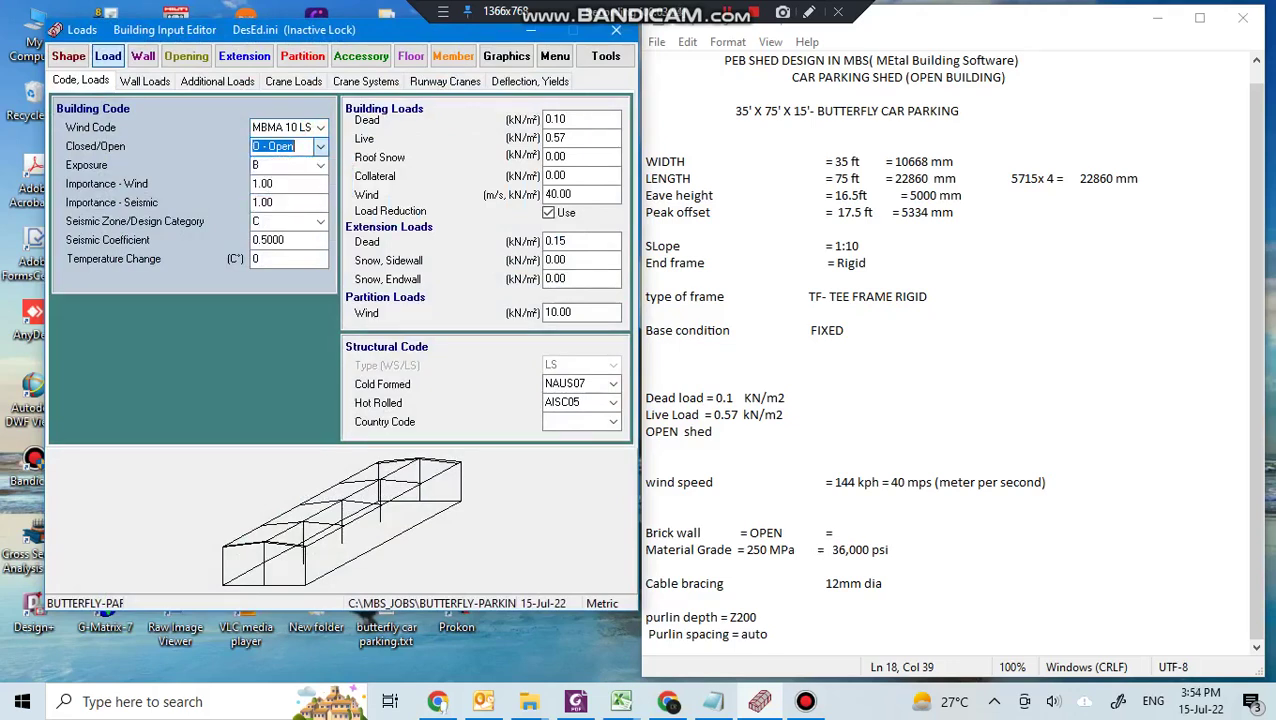
key("Tab")
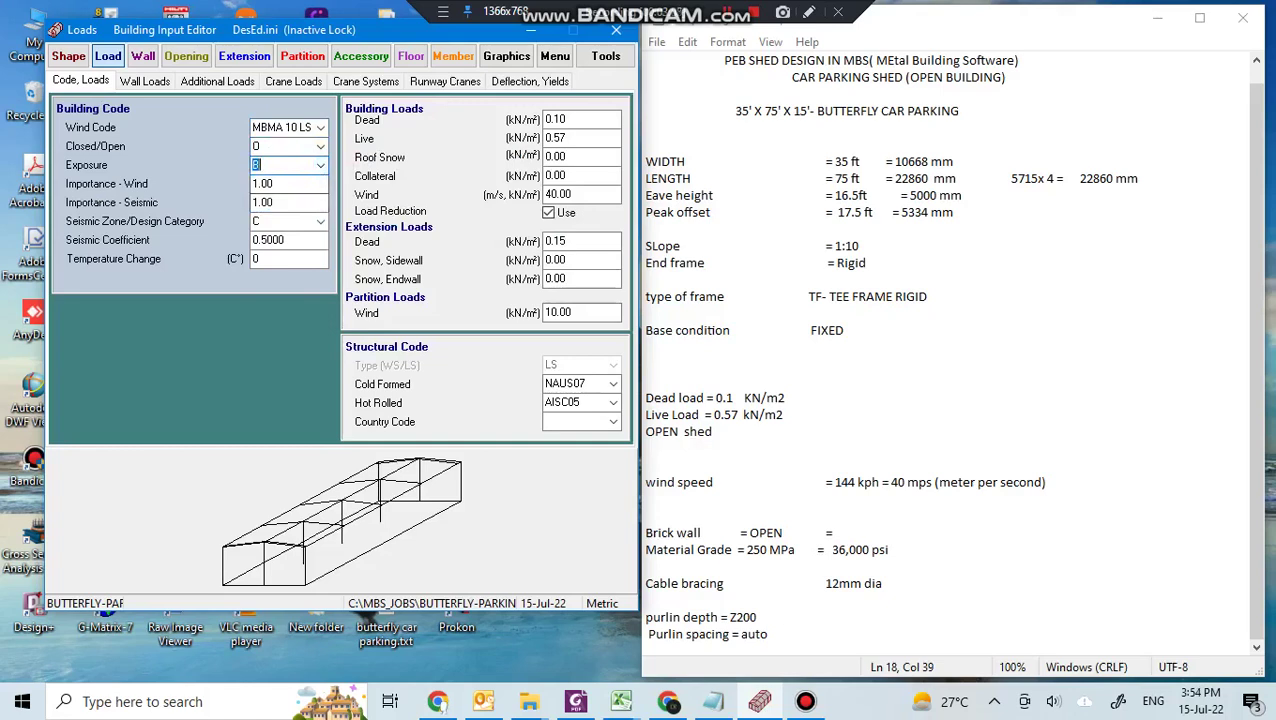
left_click_drag(645, 431, 713, 431)
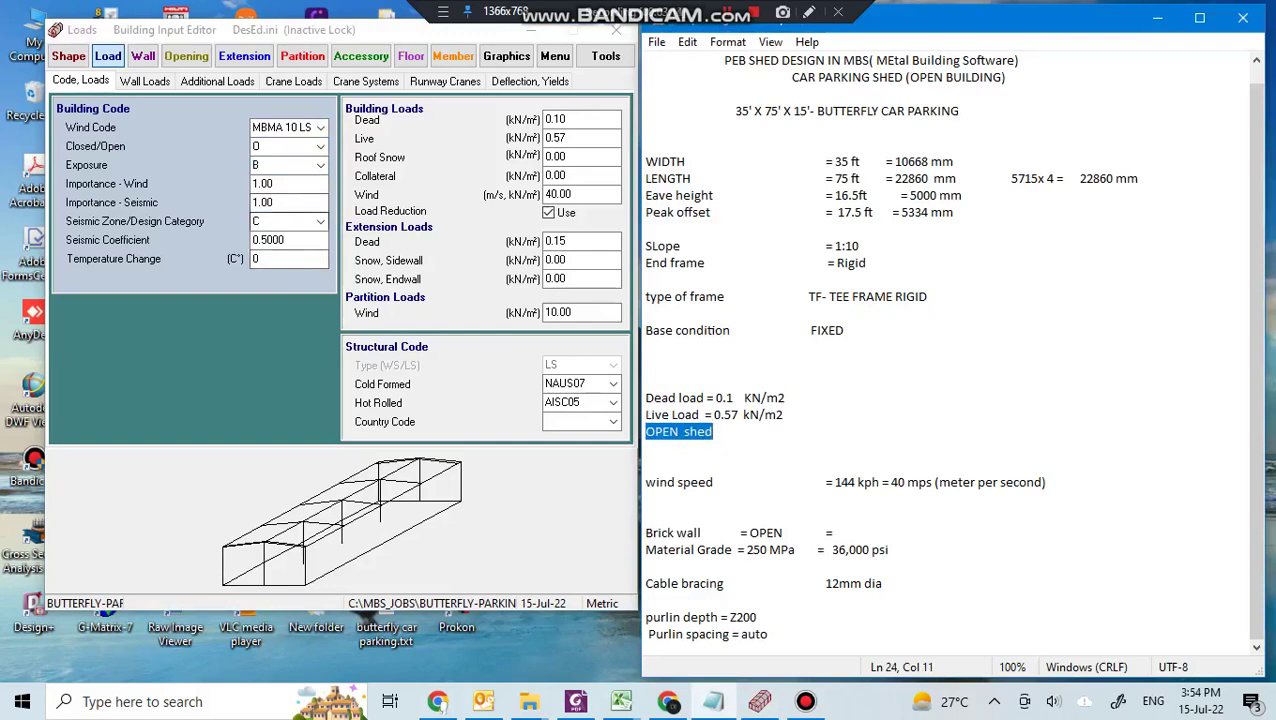
key("alt+Tab")
key("Tab")
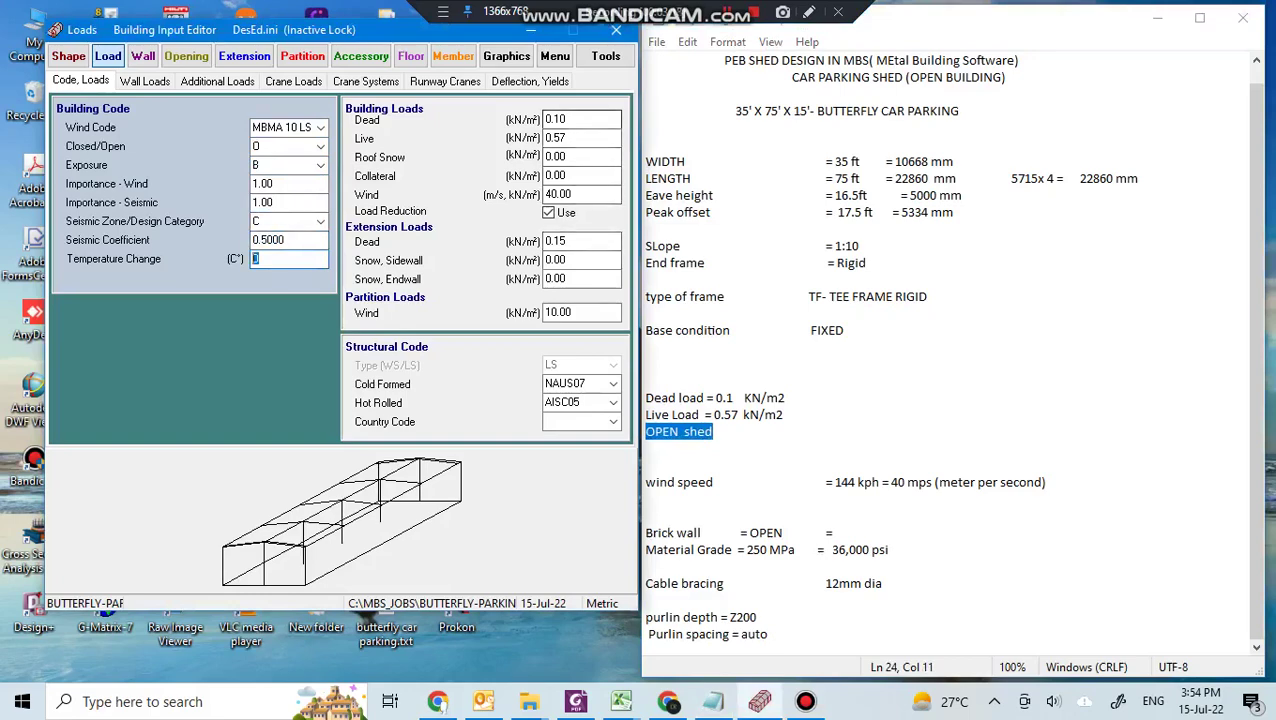
Compare the building's dead and live loads with the values in the design notes
key("Tab")
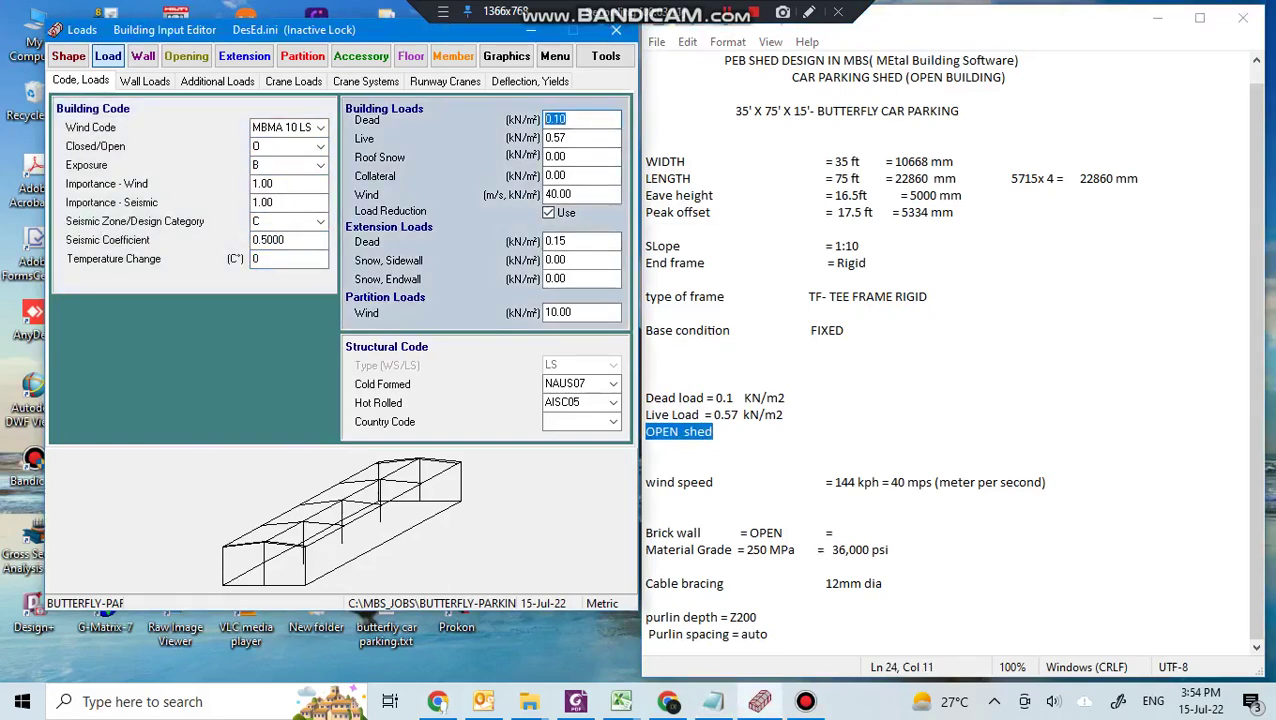
left_click_drag(786, 398, 721, 415)
left_click(578, 138)
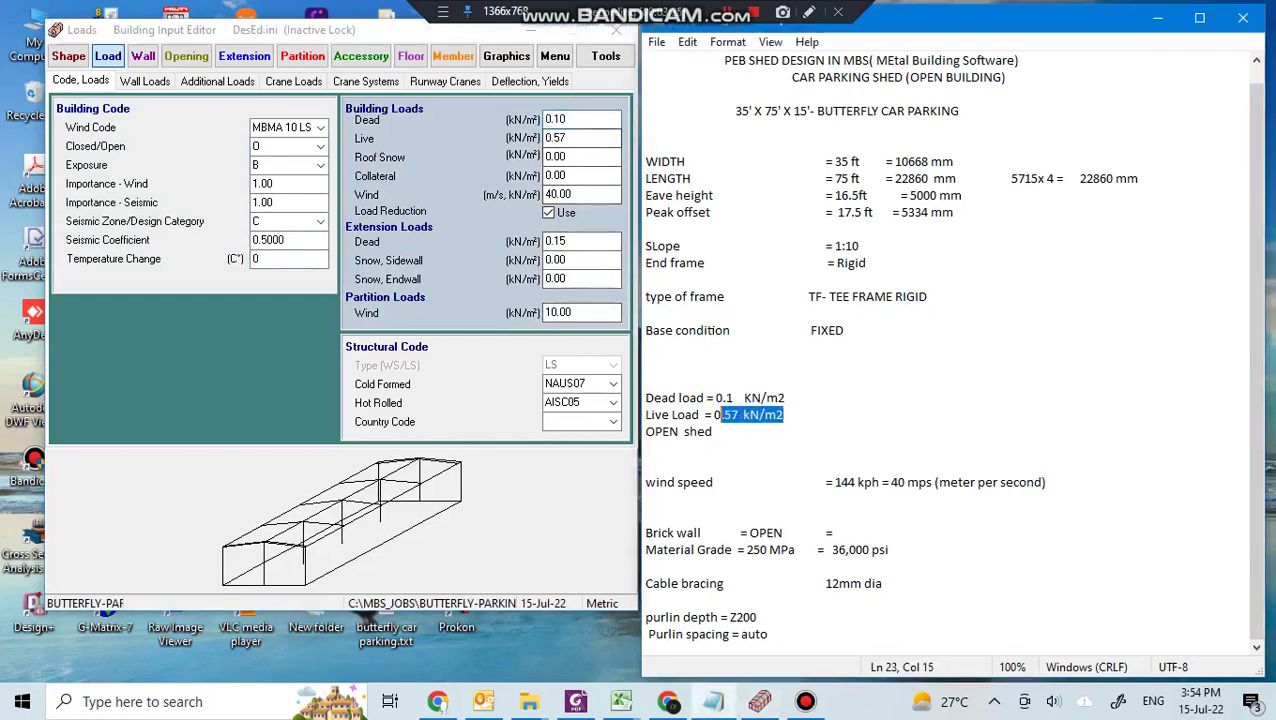
key("alt+Tab")
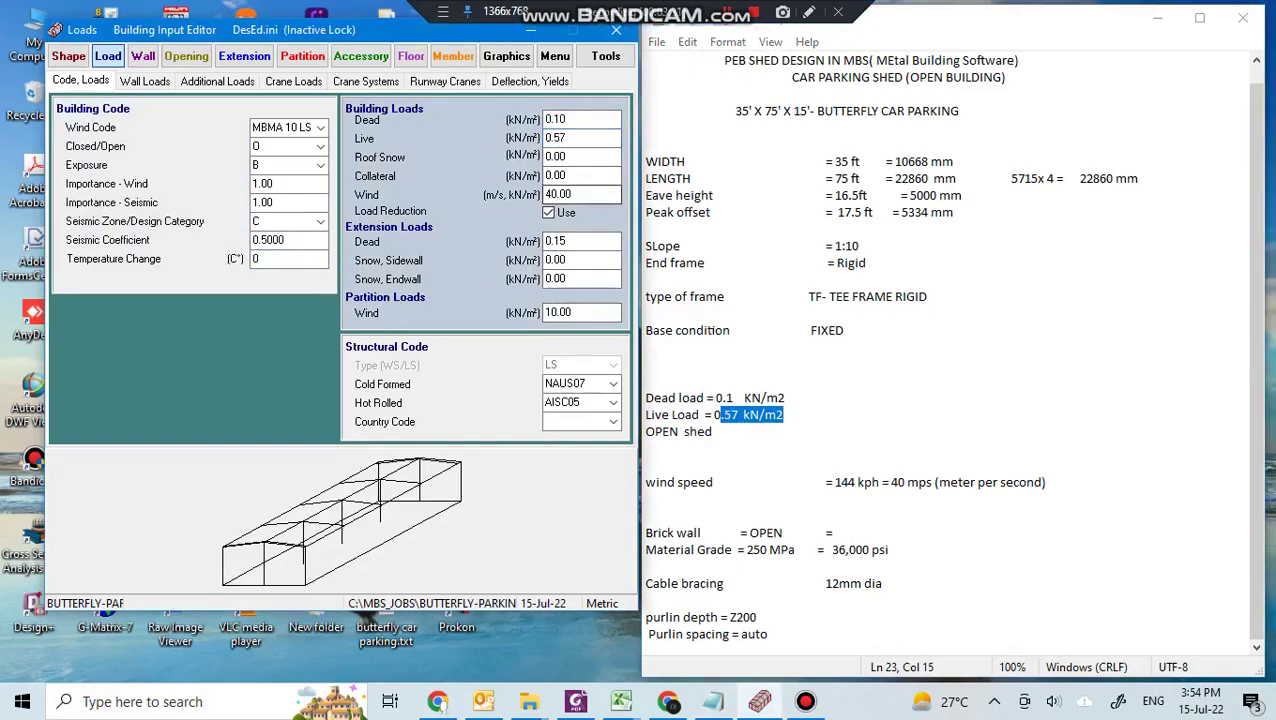
Compare the building's wind load with the wind speed in the design notes and check the extension dead load
double_click(560, 194)
left_click_drag(826, 482, 1046, 482)
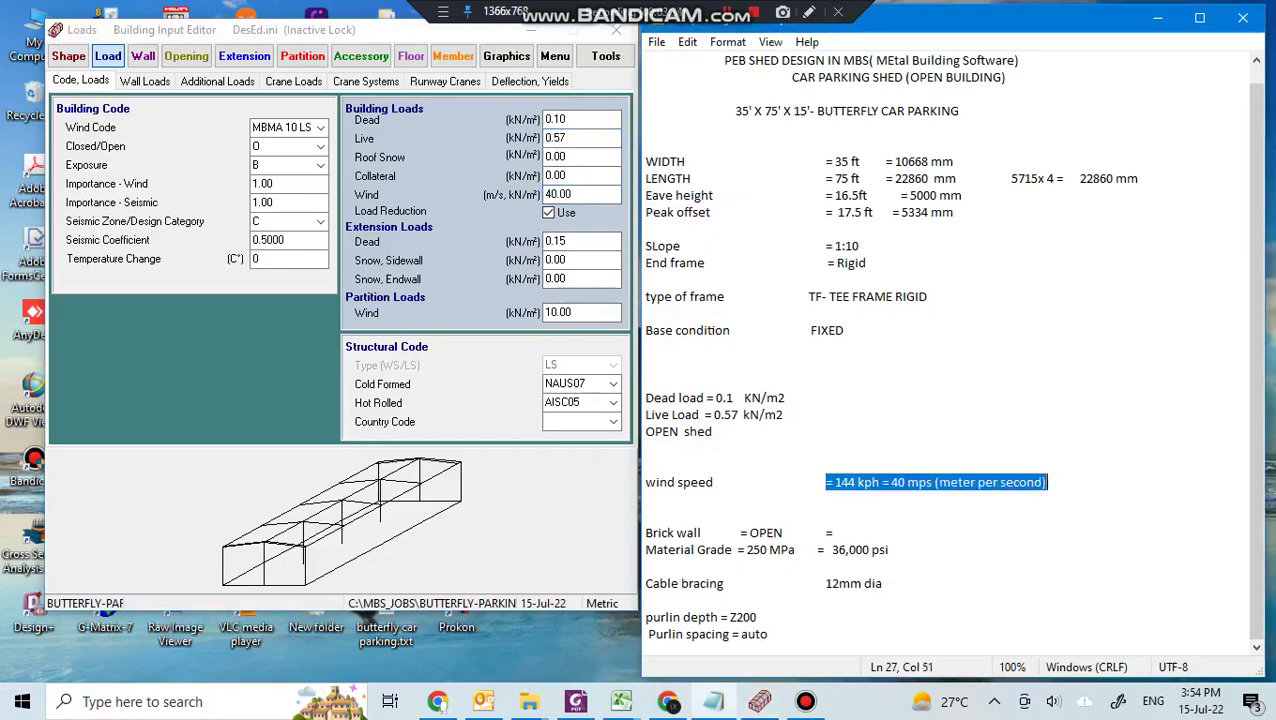
left_click(580, 241)
left_click_drag(572, 241, 544, 241)
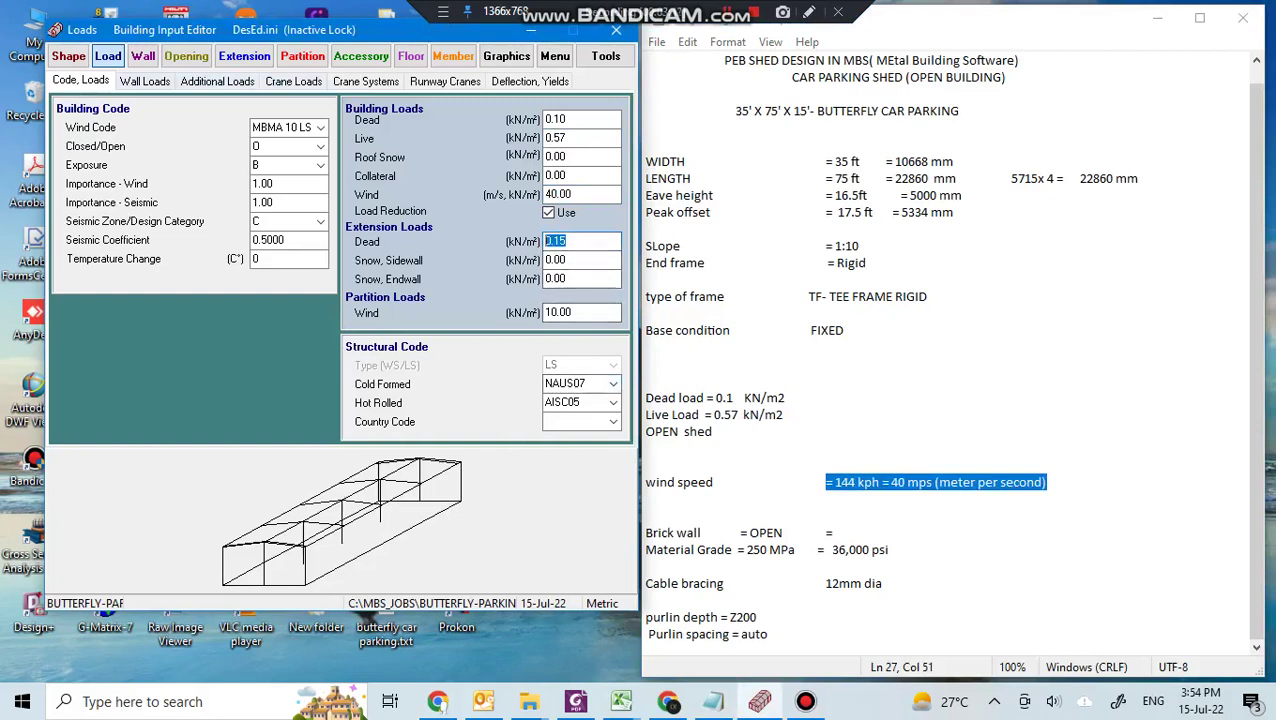
Compare the steel yield of the web and flange plates with the material grade in the design notes
left_click(530, 81)
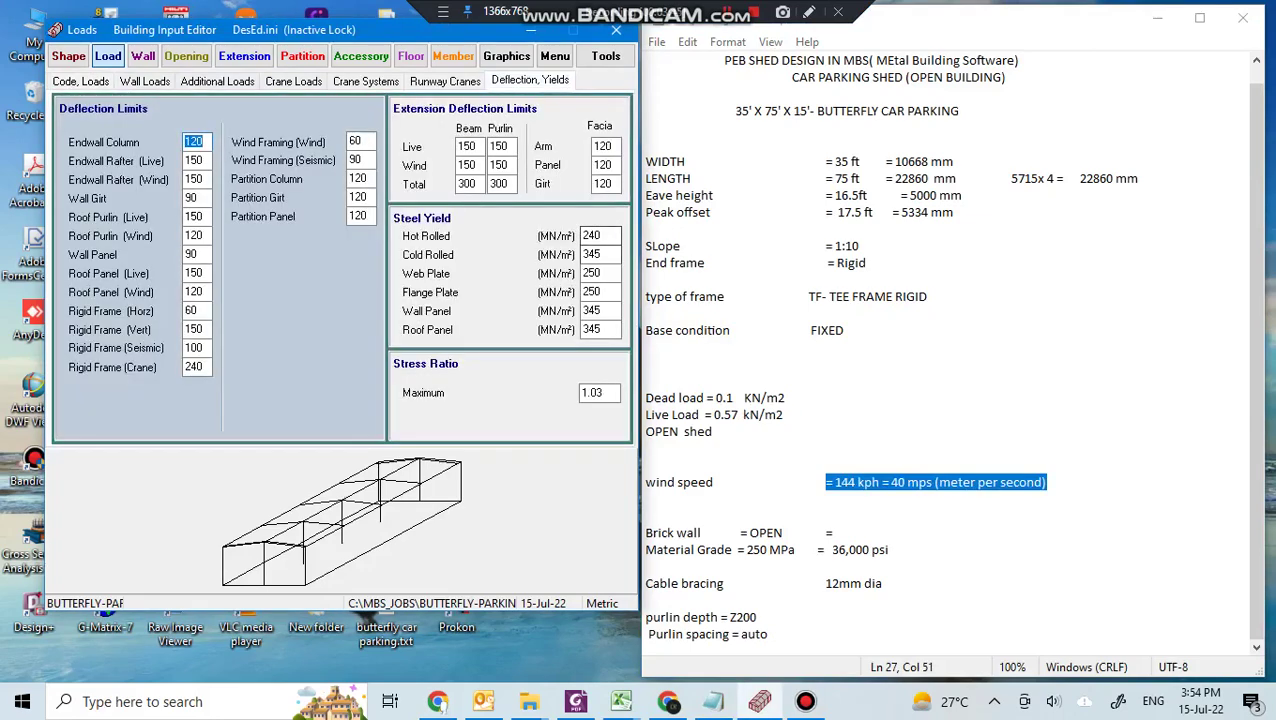
left_click(587, 273)
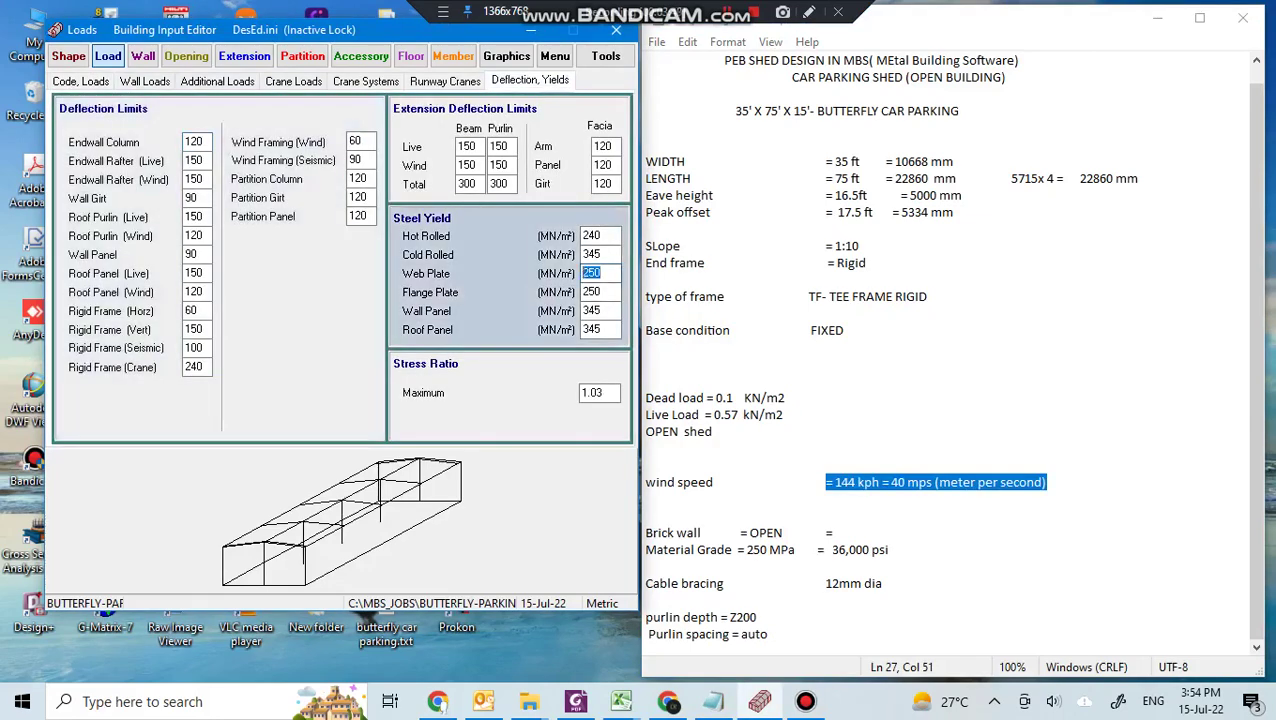
left_click_drag(646, 551, 890, 555)
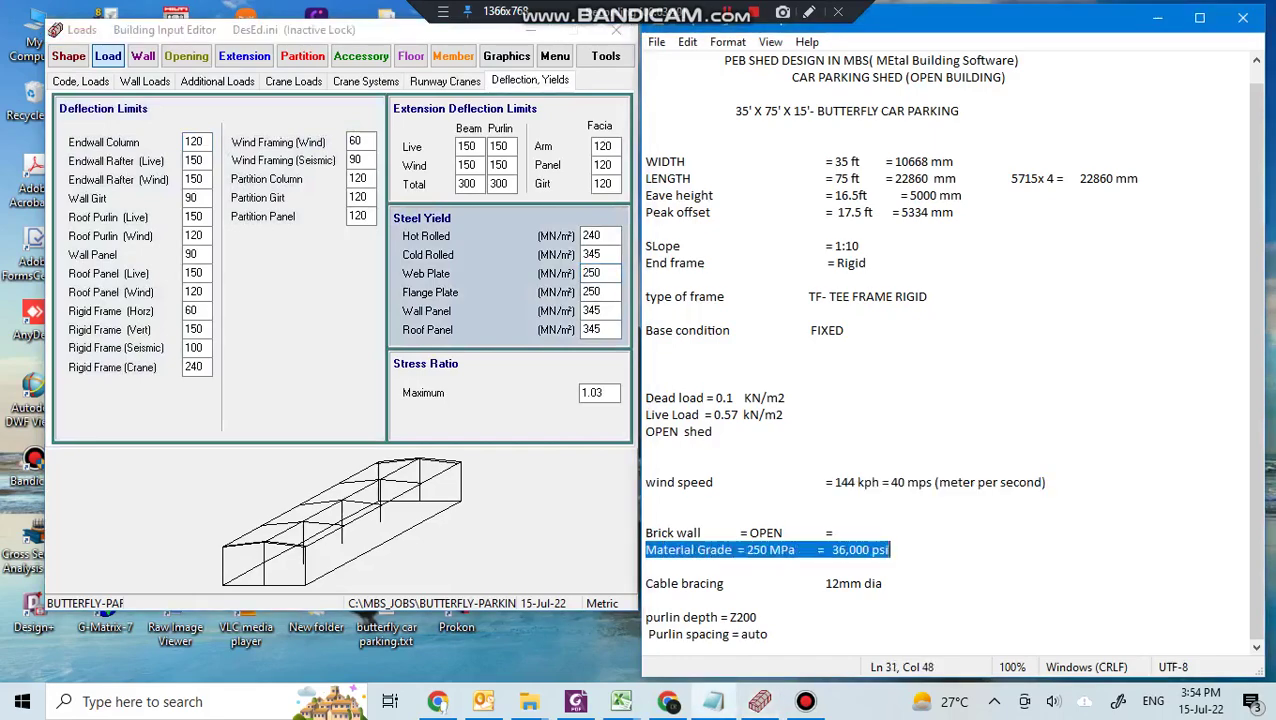
left_click(586, 272)
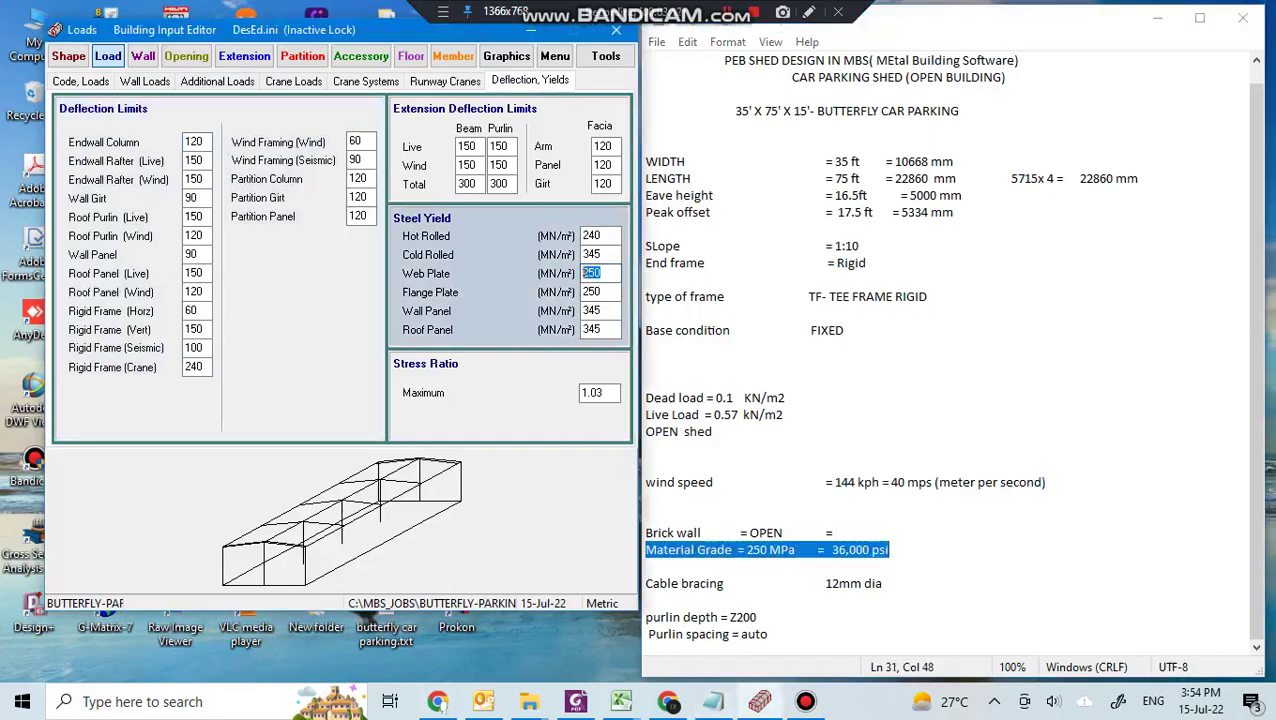
left_click(586, 291)
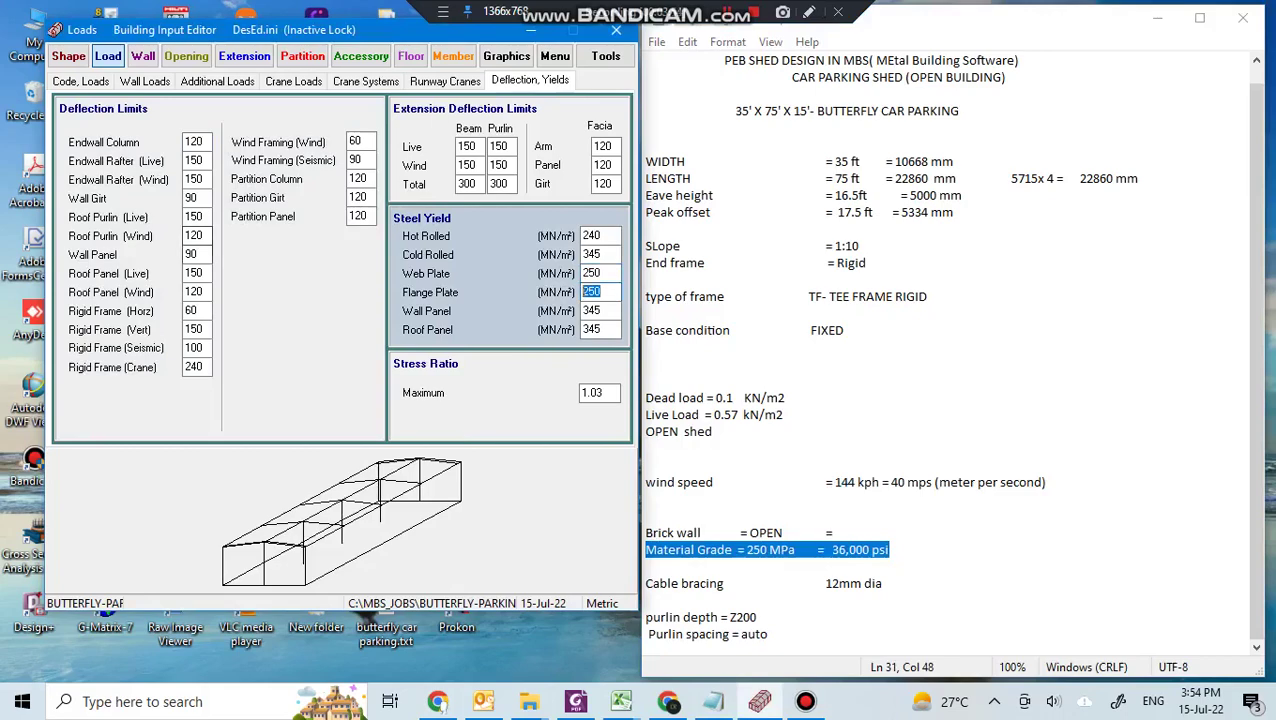
Check the purlin set depth against the design notes and review the maximum purlin spacing
left_click(147, 57)
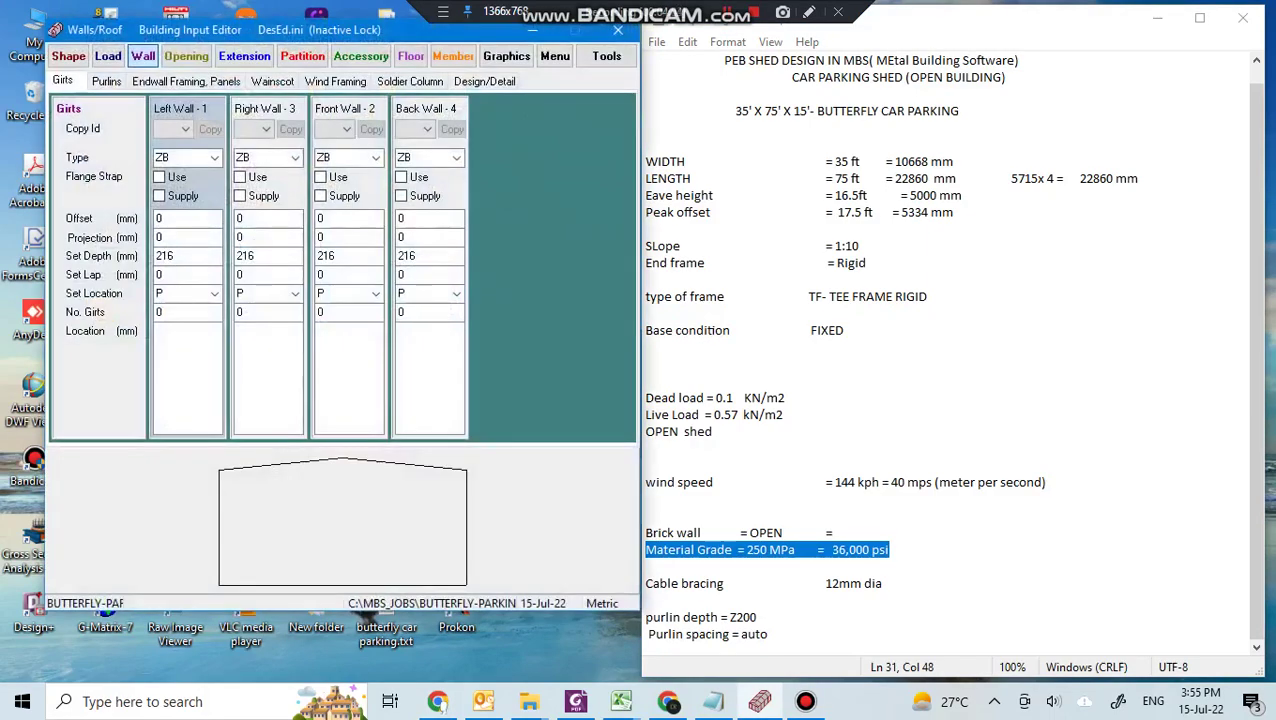
left_click(106, 81)
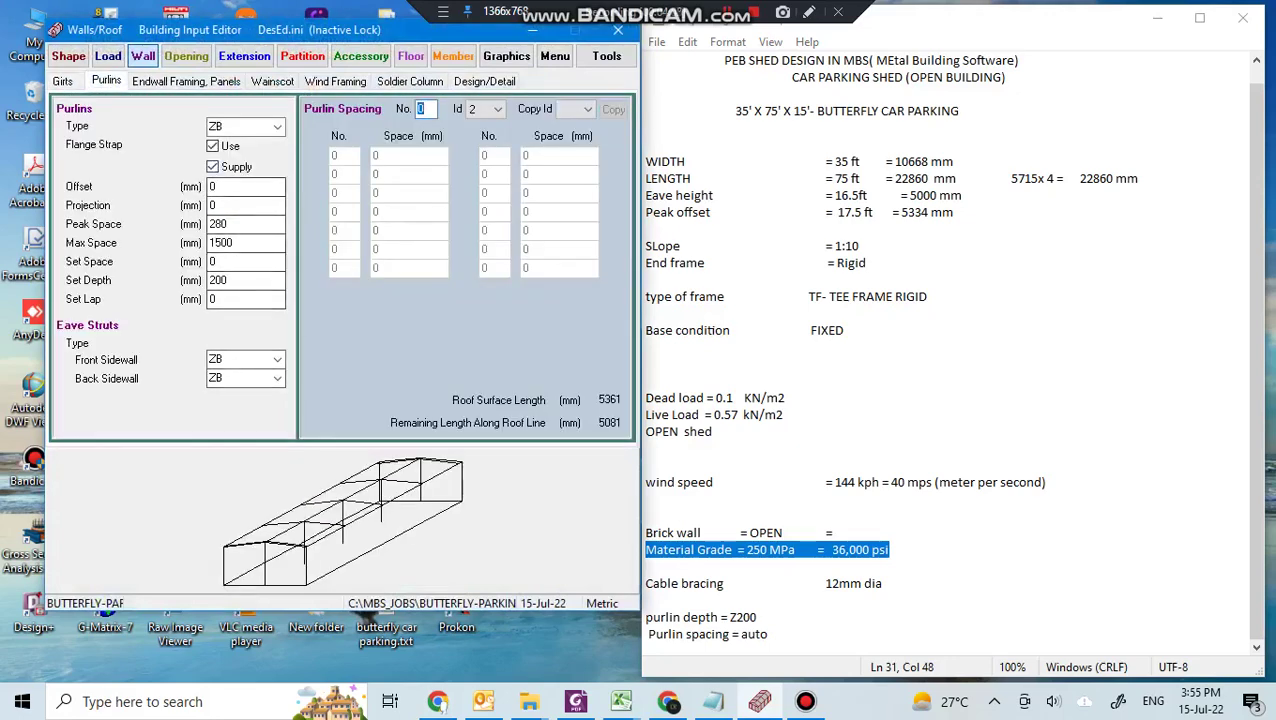
left_click(236, 281)
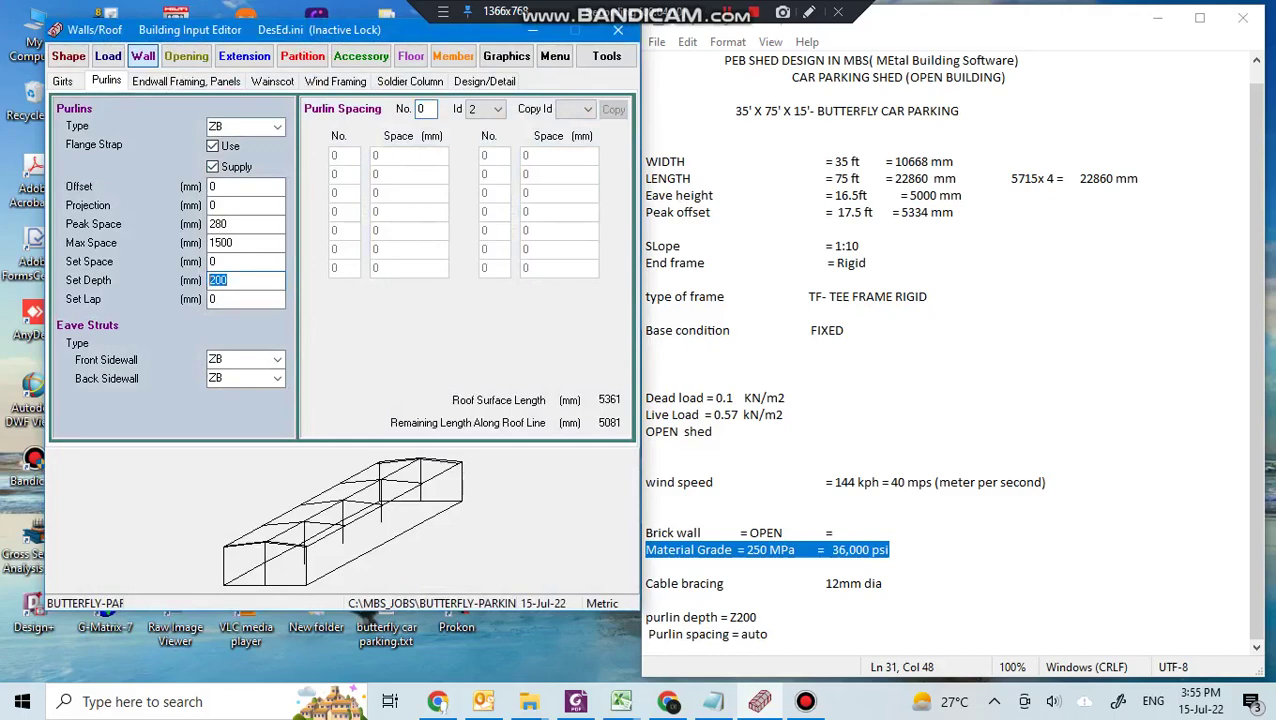
left_click_drag(757, 617, 720, 616)
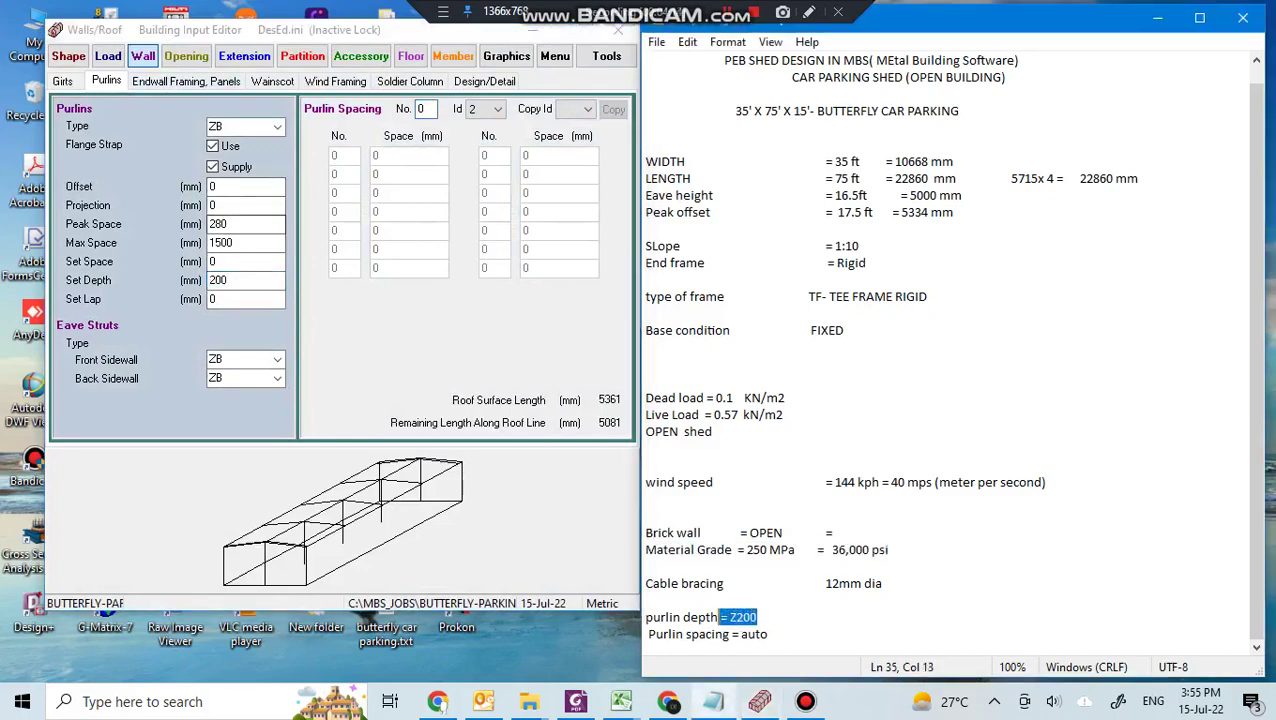
left_click(238, 243)
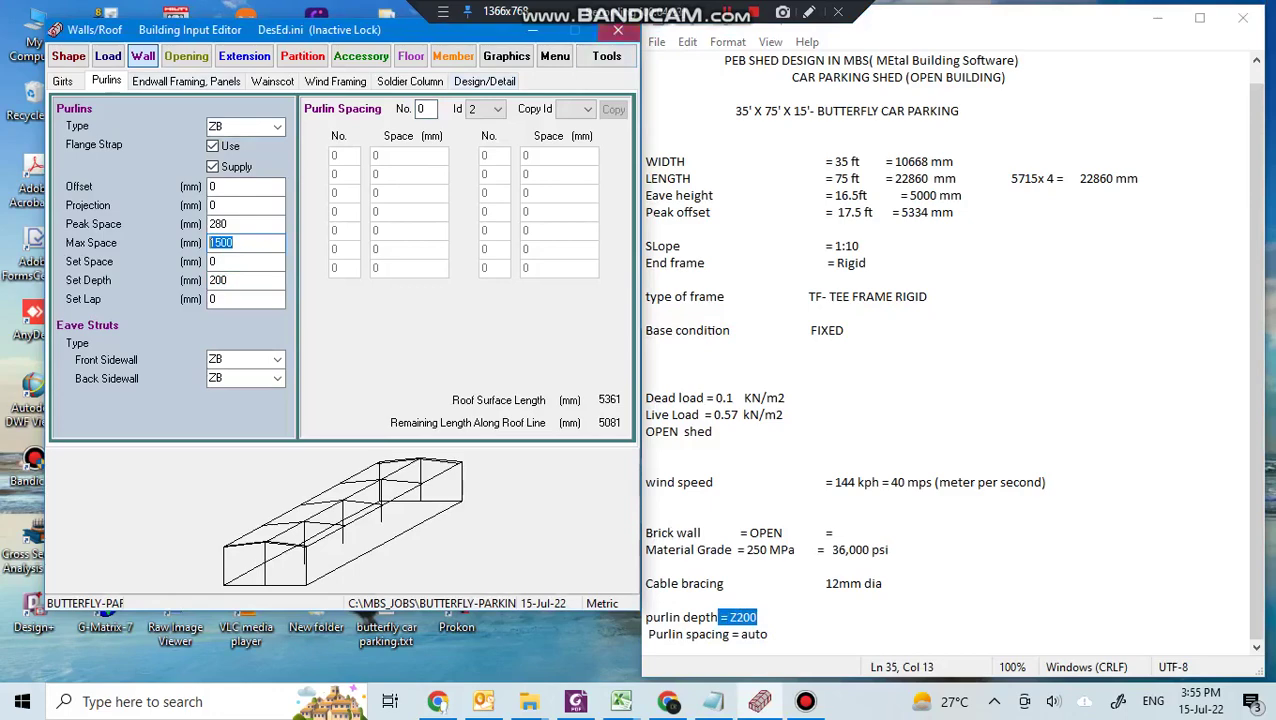
Close the building input editor and save the changes to DesCtrl.in
left_click(618, 30)
key("Escape")
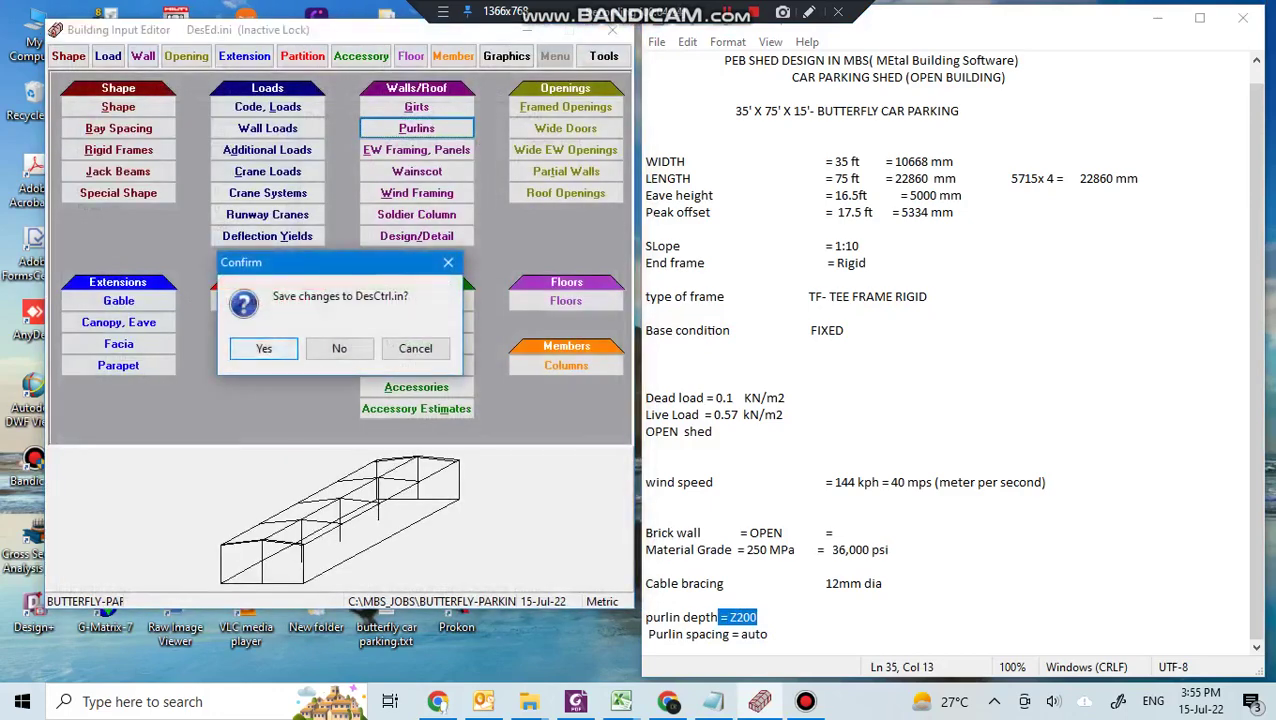
key("Return")
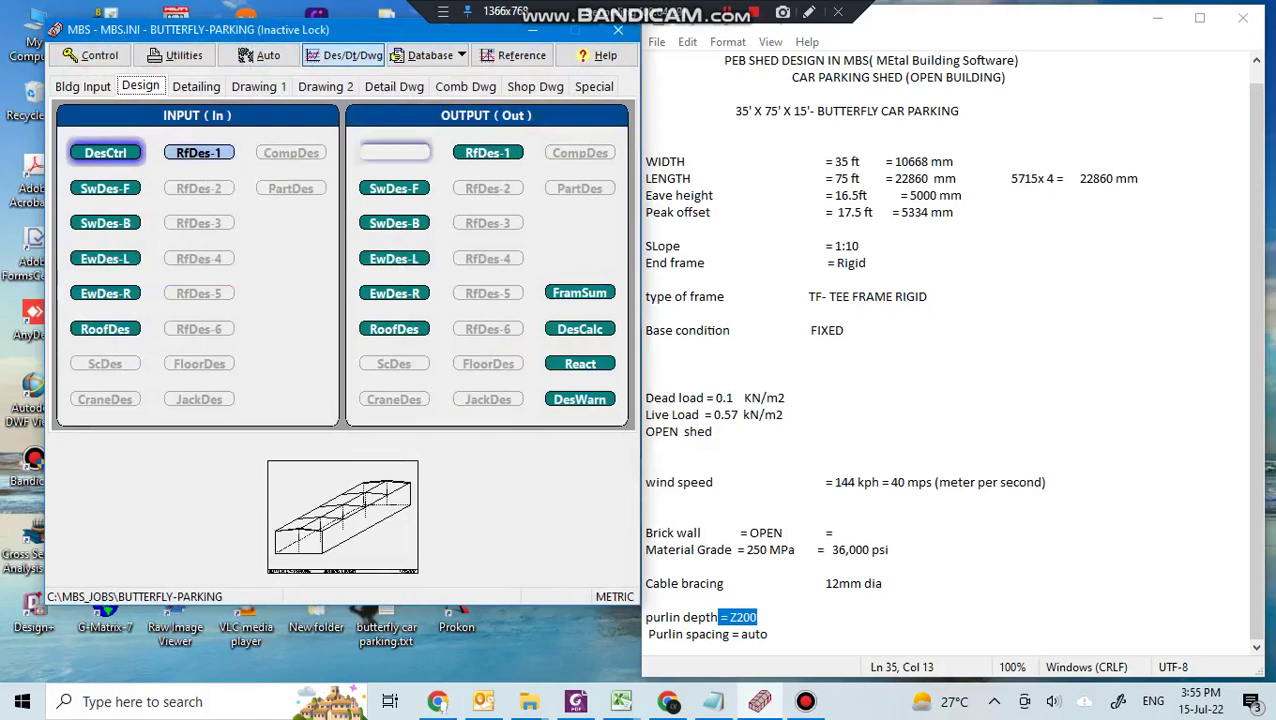
View the RfDes-1 rigid frame design output and review its design options, member depths, segment plates and interior column plates
right_click(472, 157)
key("F7")
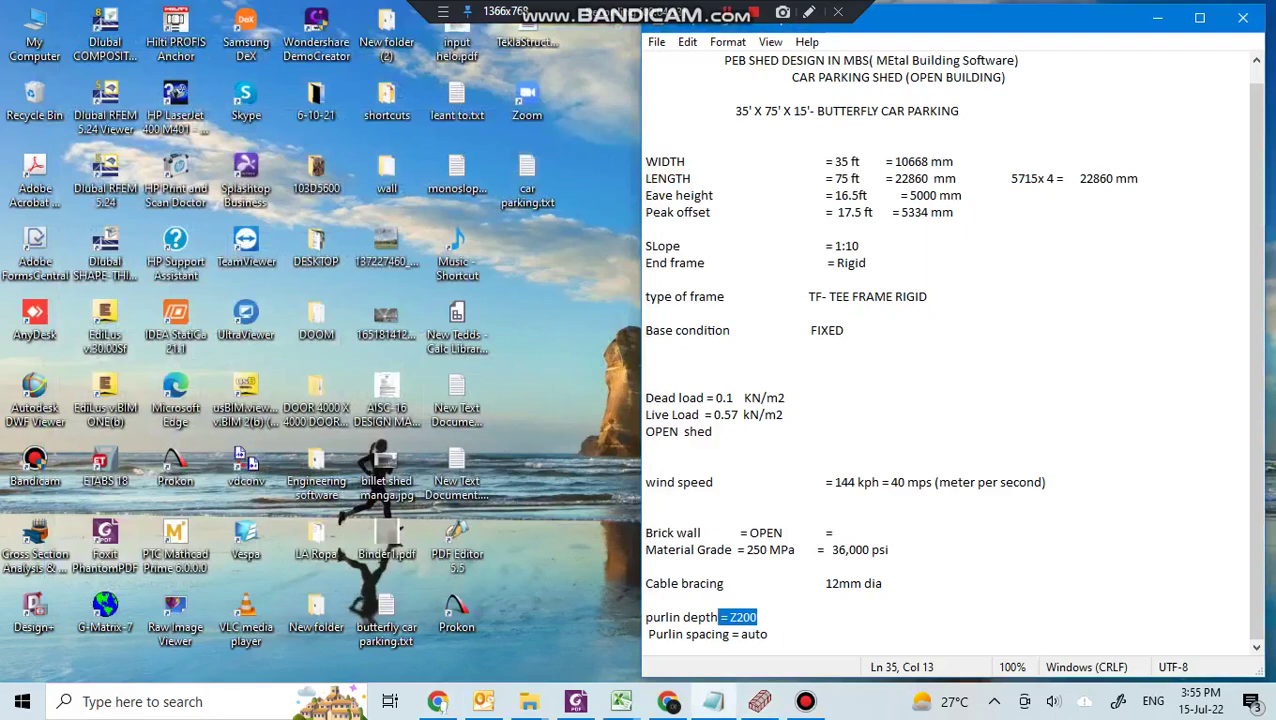
scroll(640, 350, "down", 3)
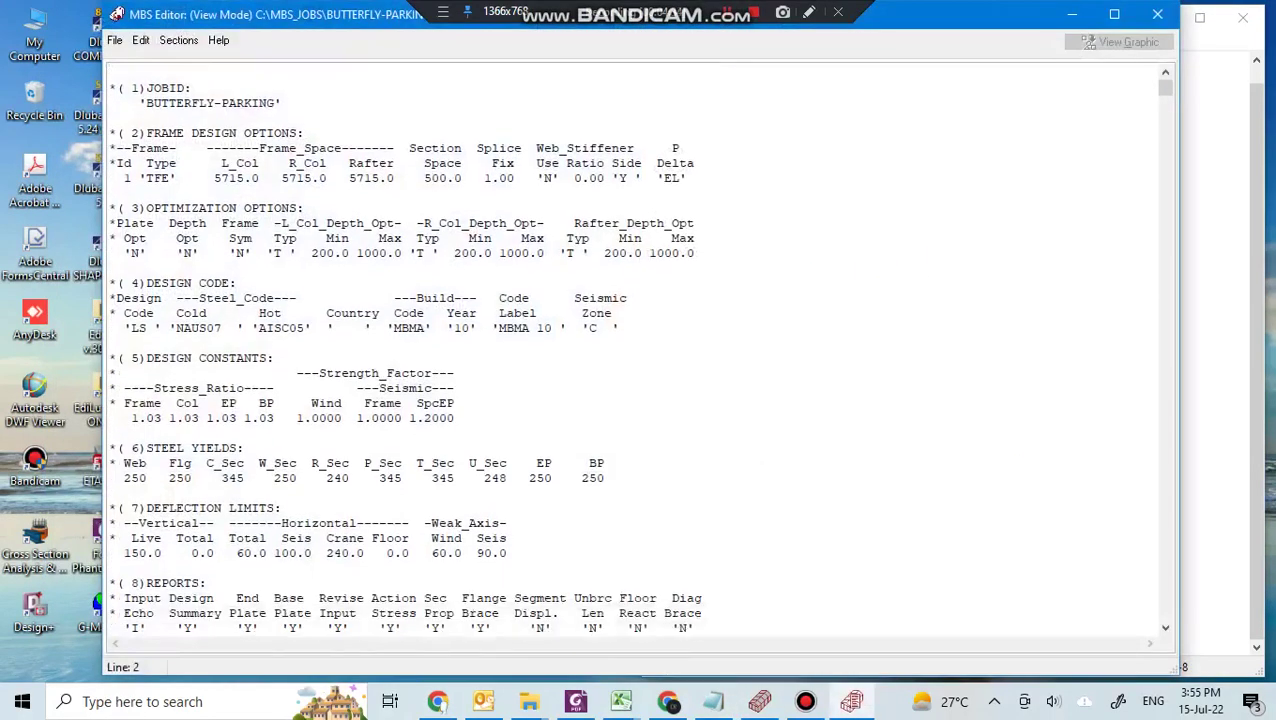
scroll(640, 350, "down", 7)
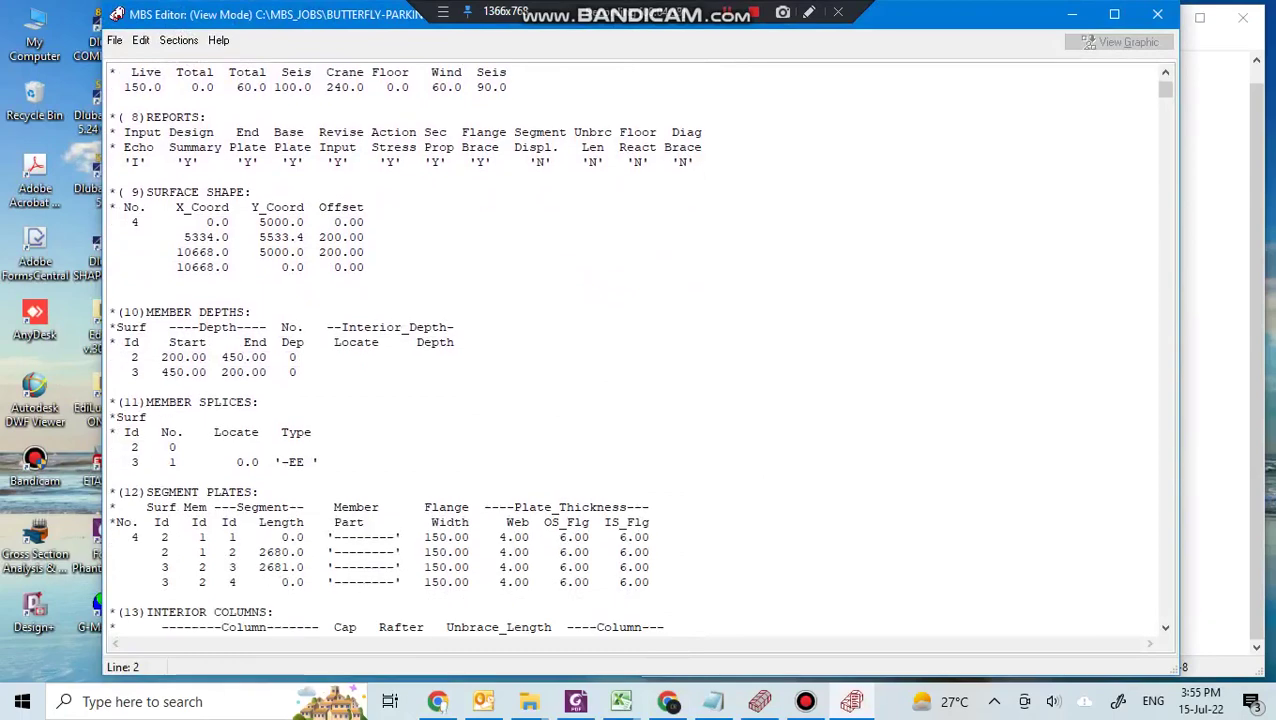
scroll(640, 350, "down", 4)
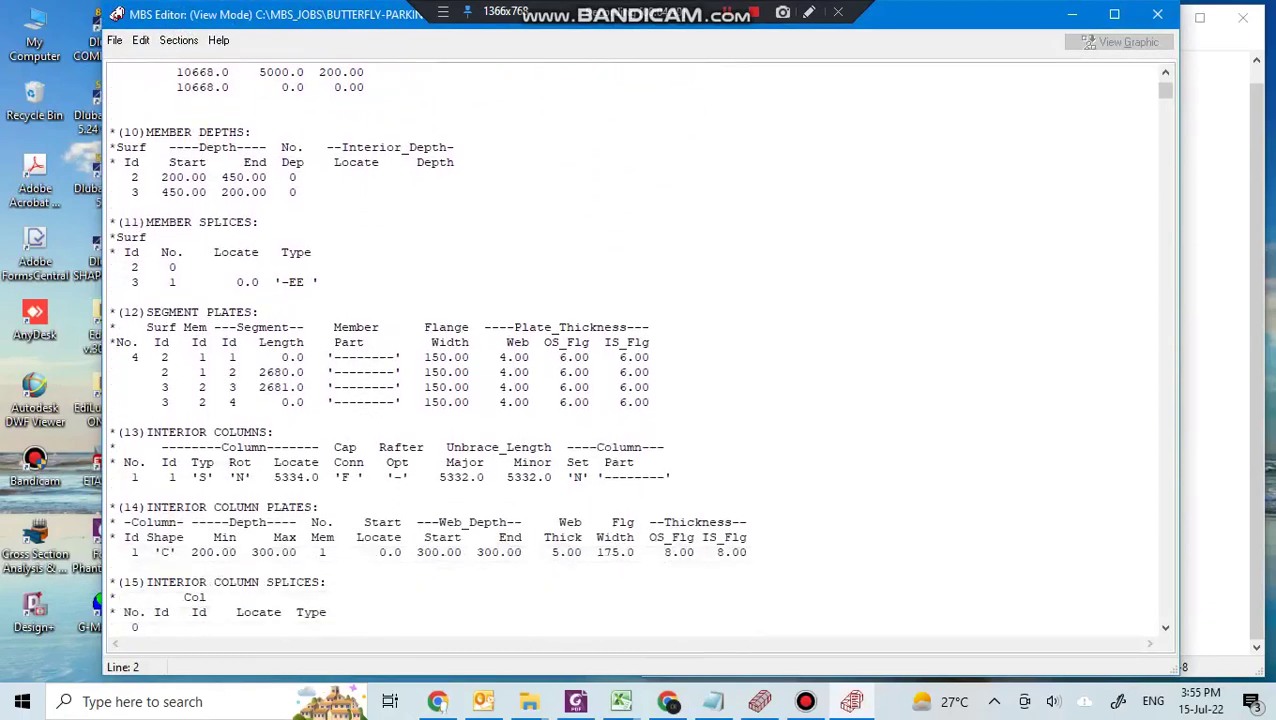
scroll(640, 350, "down", 6)
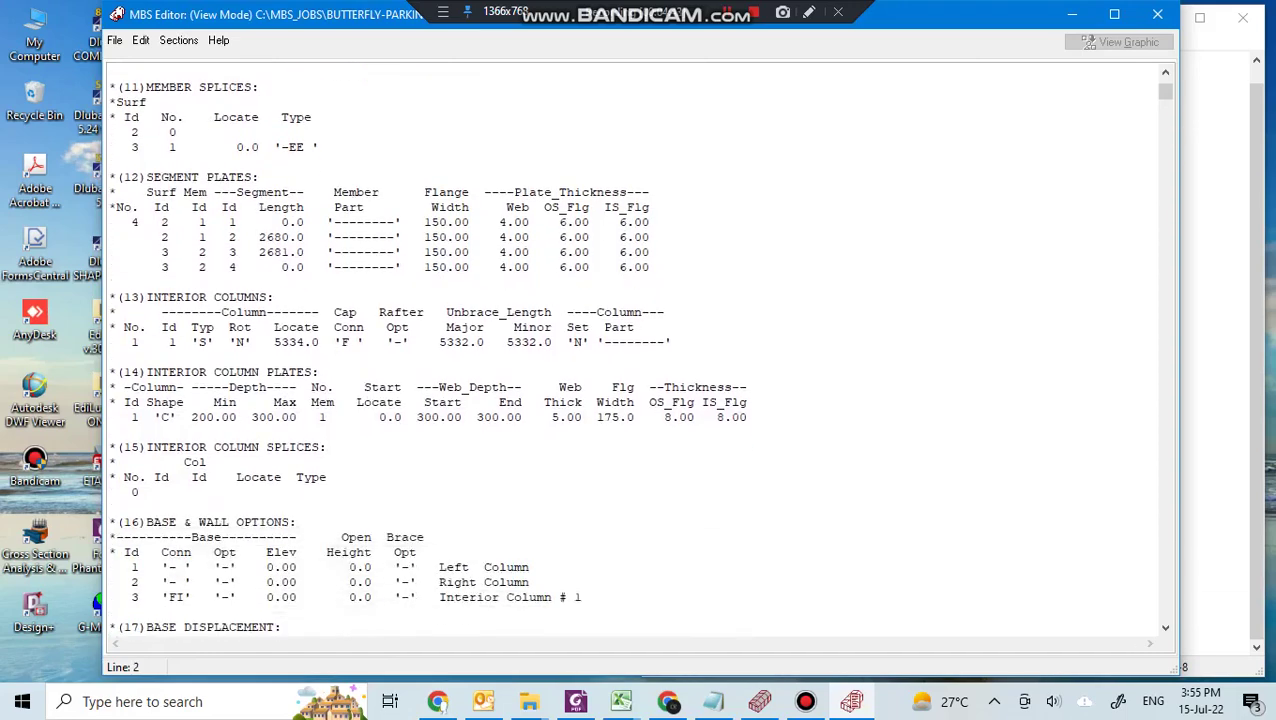
left_click_drag(414, 282, 740, 282)
left_click(326, 312)
Go to the Frame 1 Design Summary in the report and examine the rafter member sizes and axial-plus-moment ratios
left_click(178, 40)
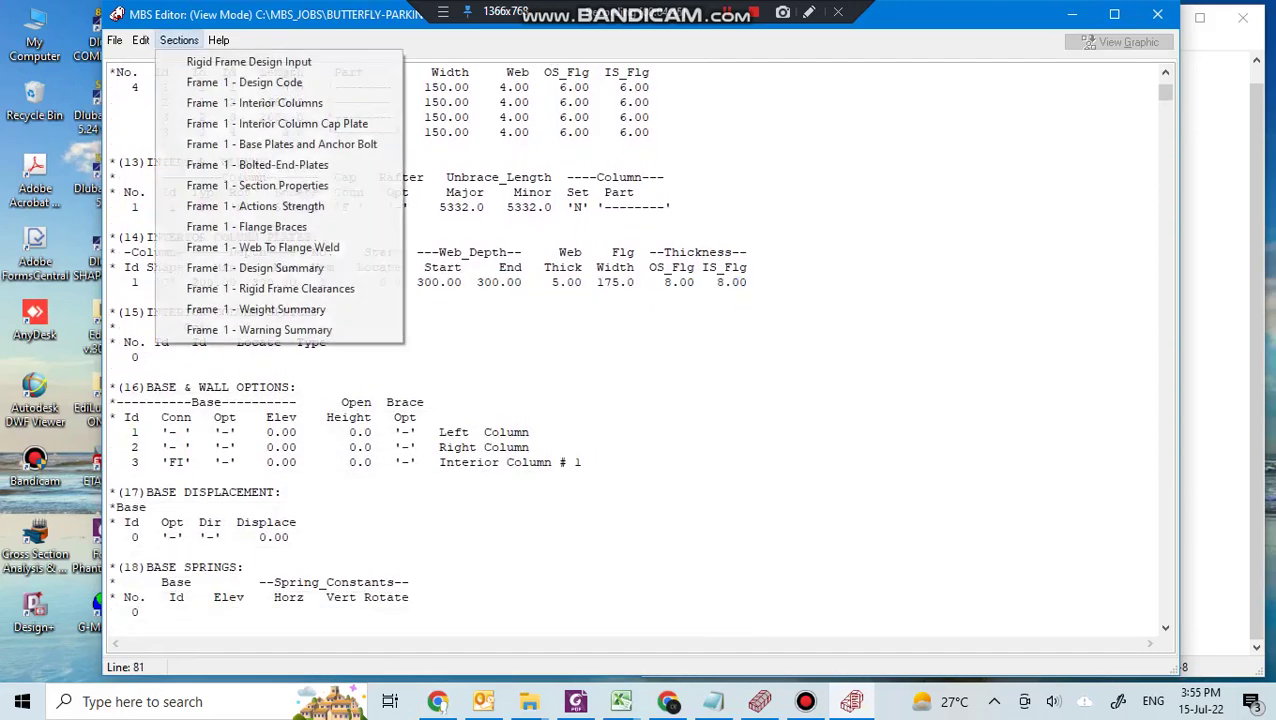
left_click(256, 268)
scroll(256, 268, "down", 2)
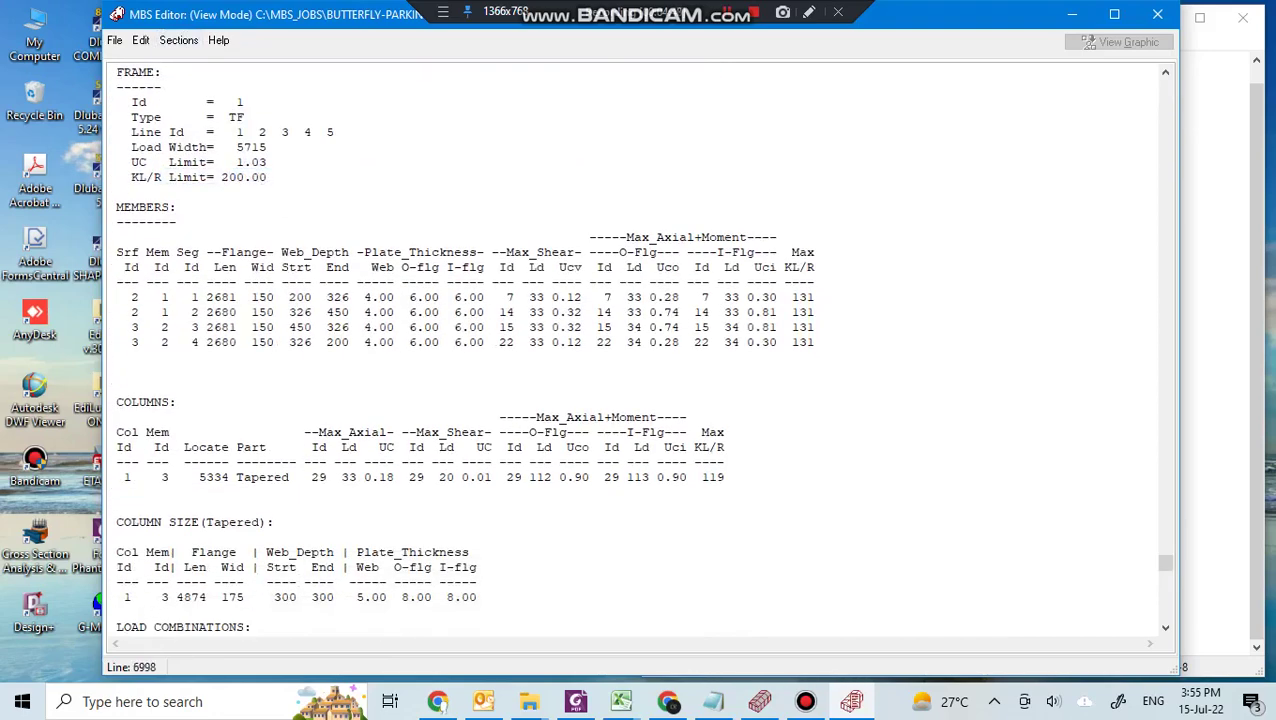
left_click_drag(110, 207, 822, 342)
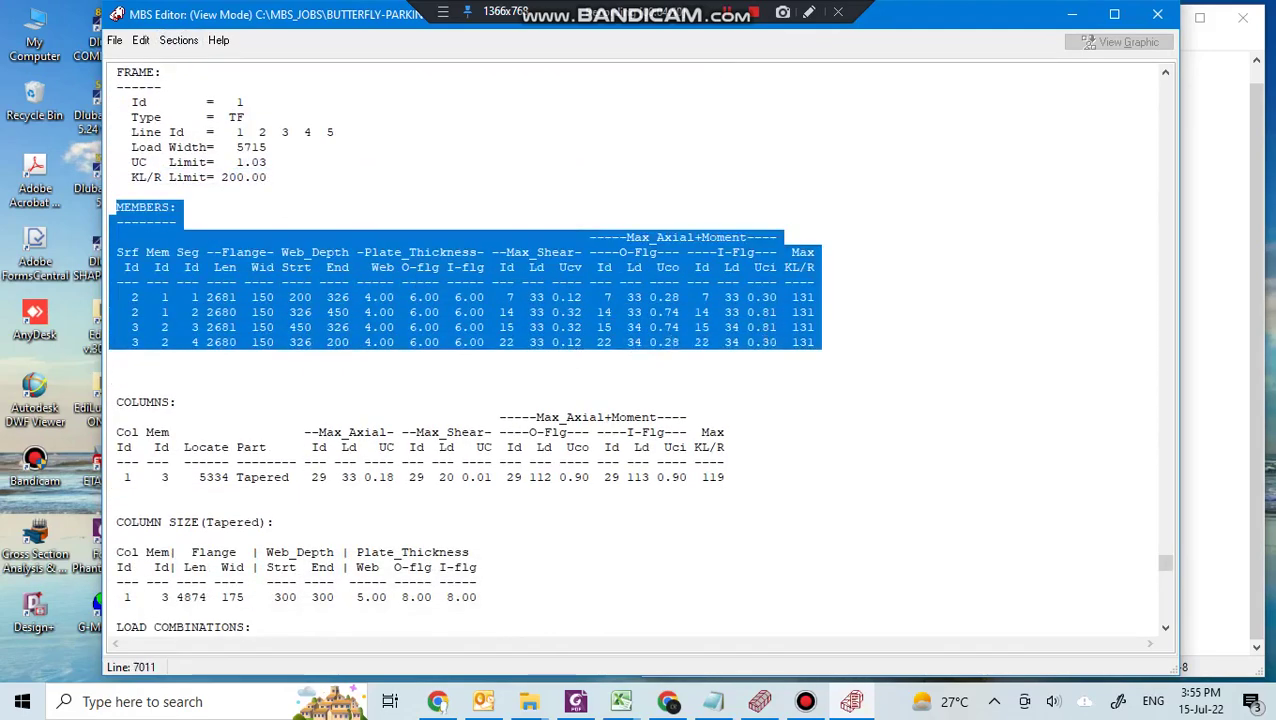
left_click(778, 297)
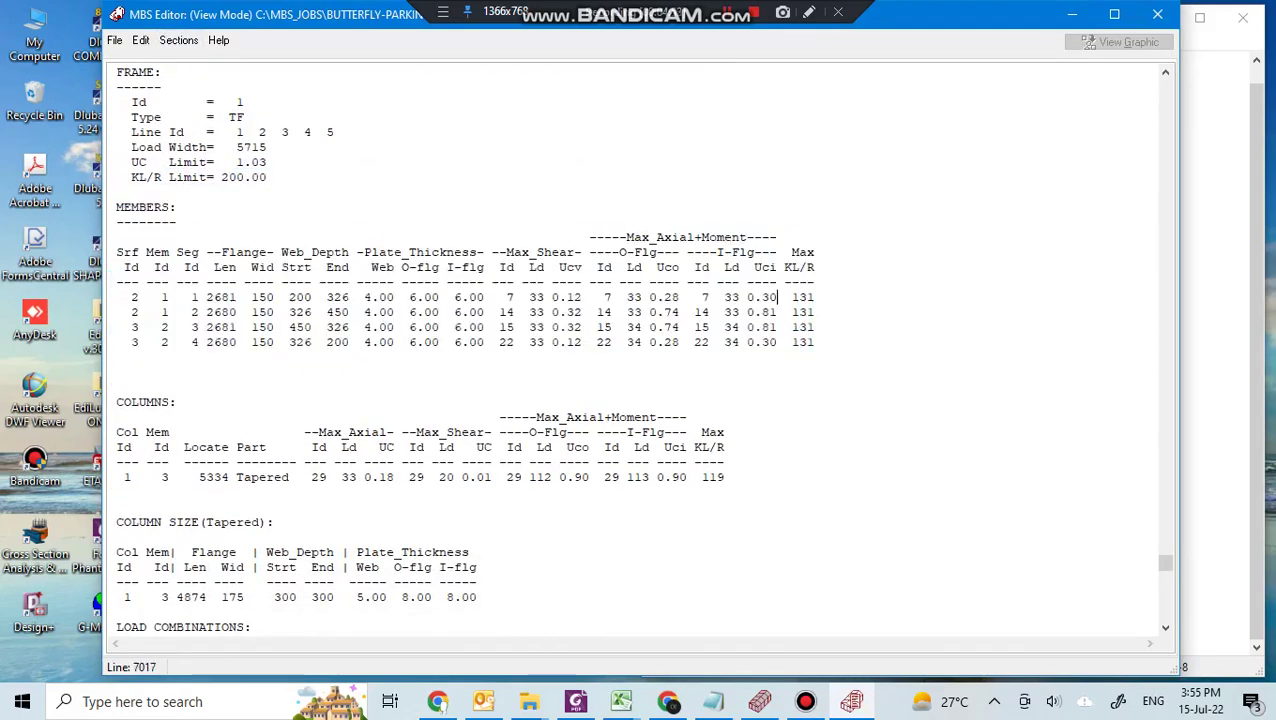
left_click_drag(612, 252, 754, 252)
Examine the column stress ratios and the tapered column's web depth and plate thicknesses in the design summary
double_click(143, 402)
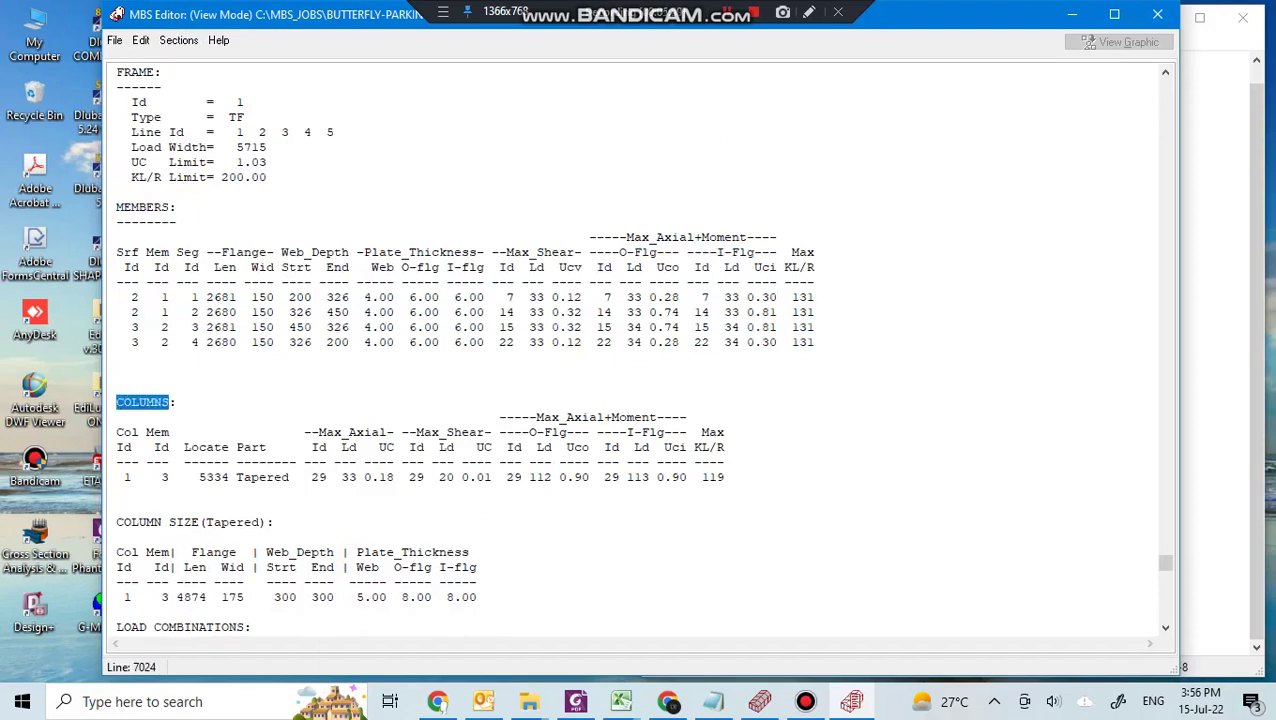
double_click(200, 507)
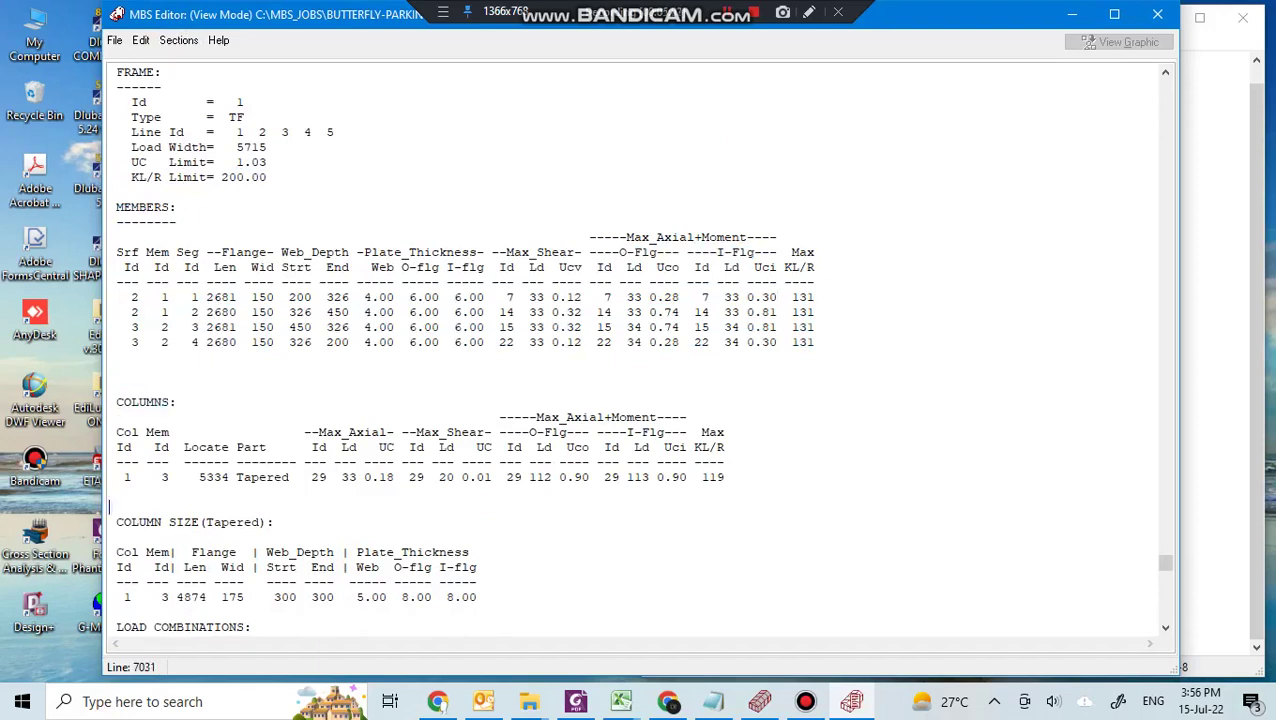
left_click_drag(268, 582, 484, 597)
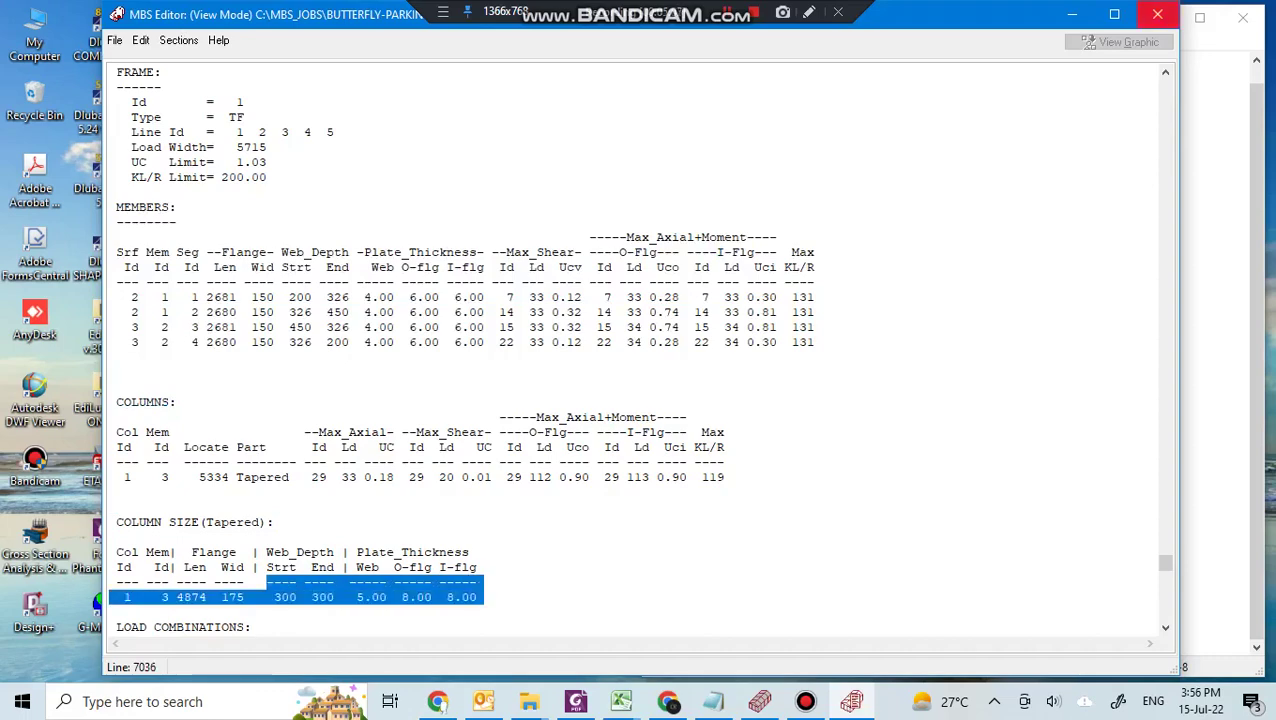
scroll(636, 370, "down", 1)
scroll(636, 370, "down", 1)
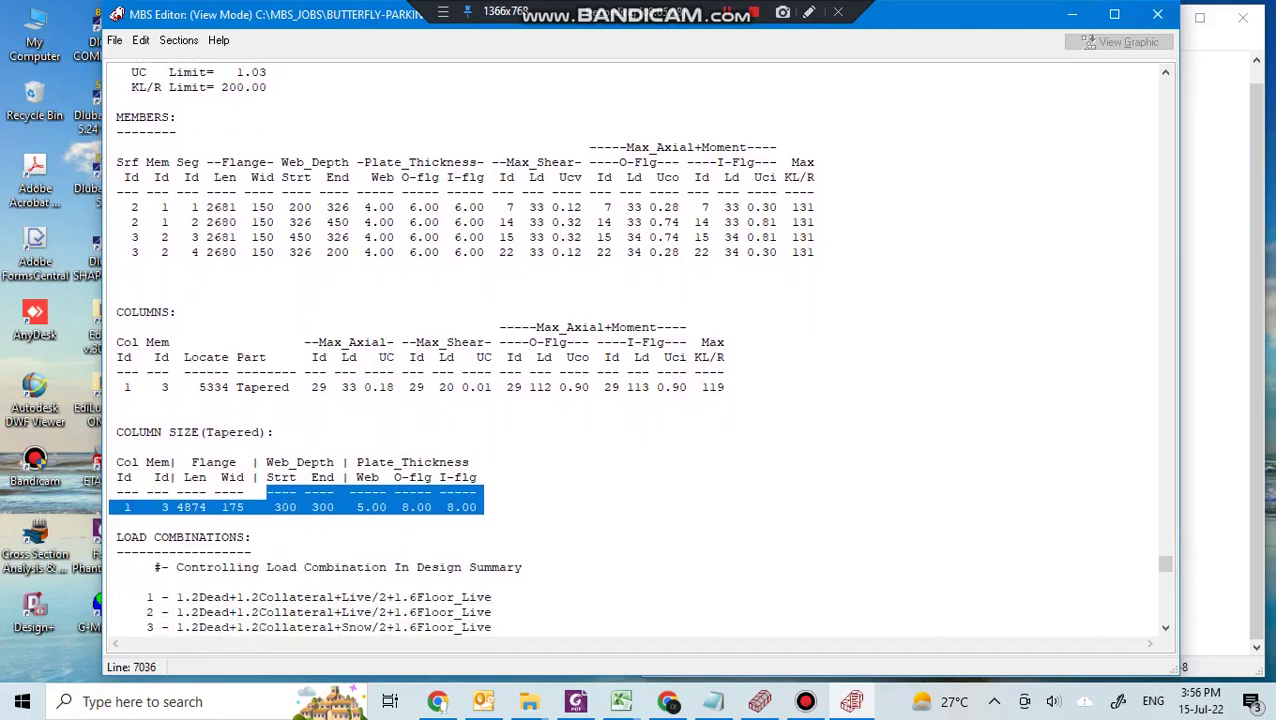
Check the frame type, UC limit and KL/R limit at the start of the design summary
scroll(636, 370, "up", 3)
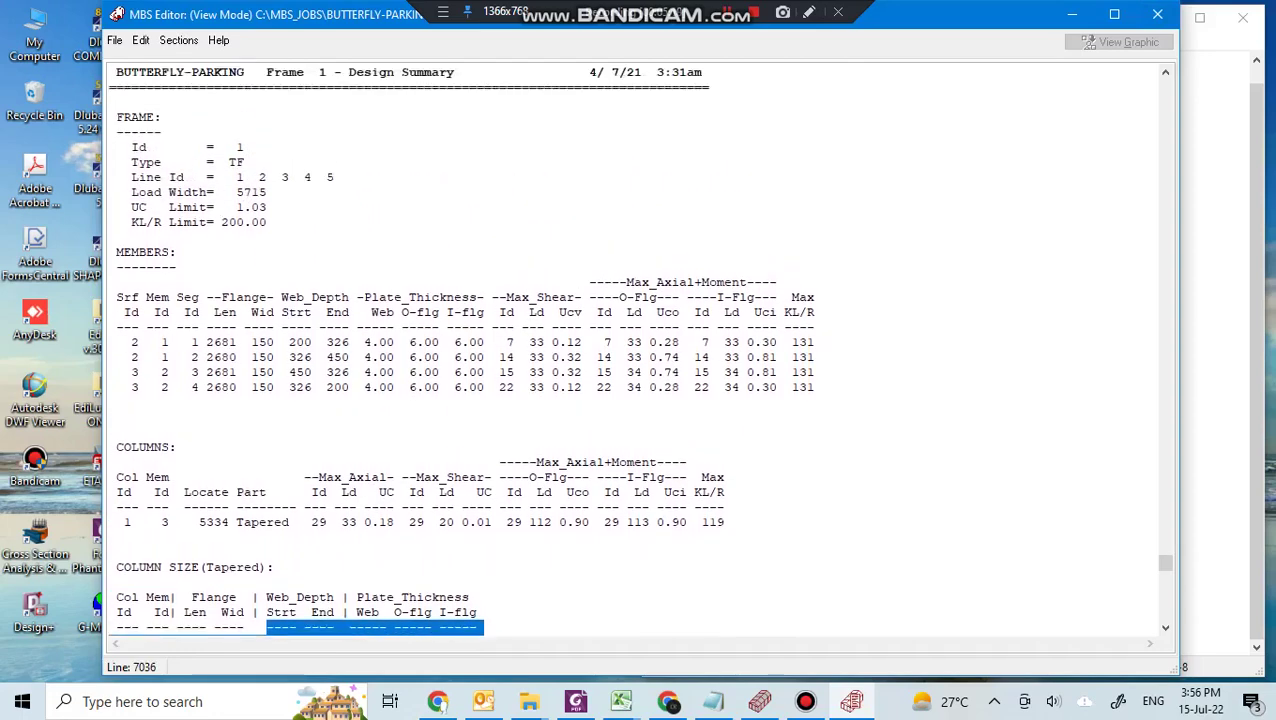
left_click_drag(244, 162, 222, 162)
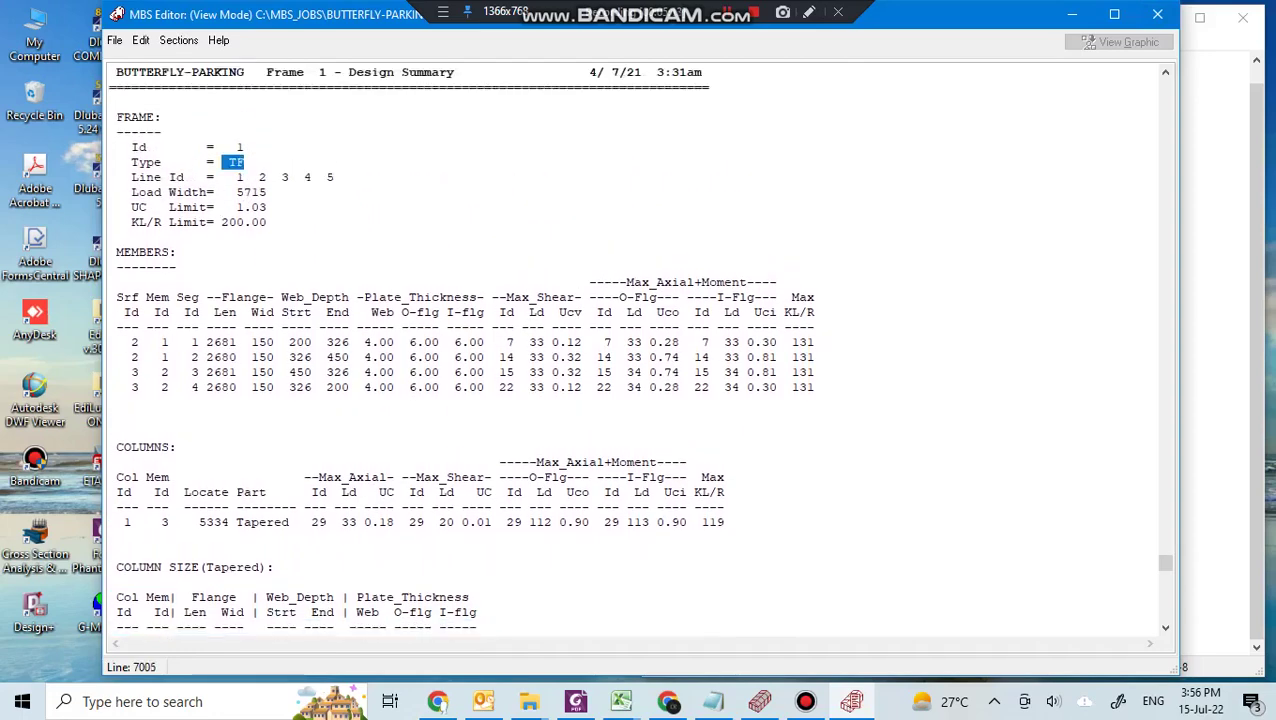
left_click_drag(267, 207, 222, 222)
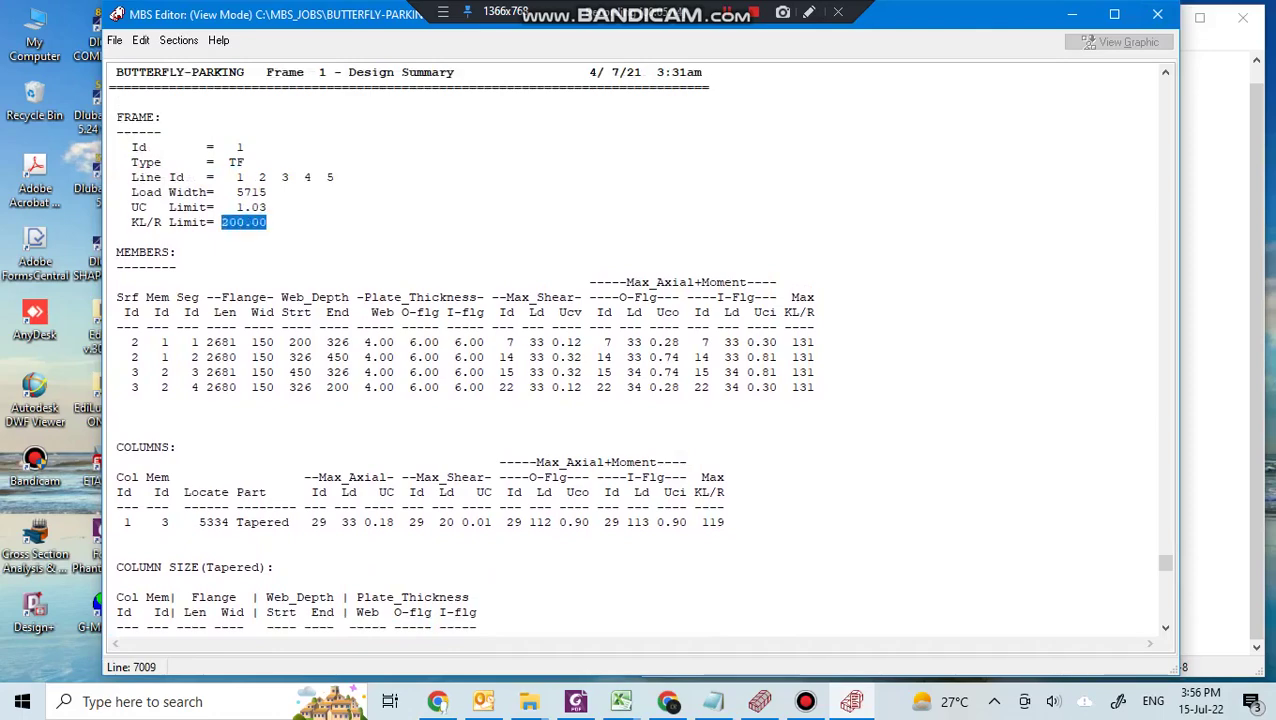
Review the load combinations listed in the Frame 1 design summary and close the report
scroll(636, 370, "down", 7)
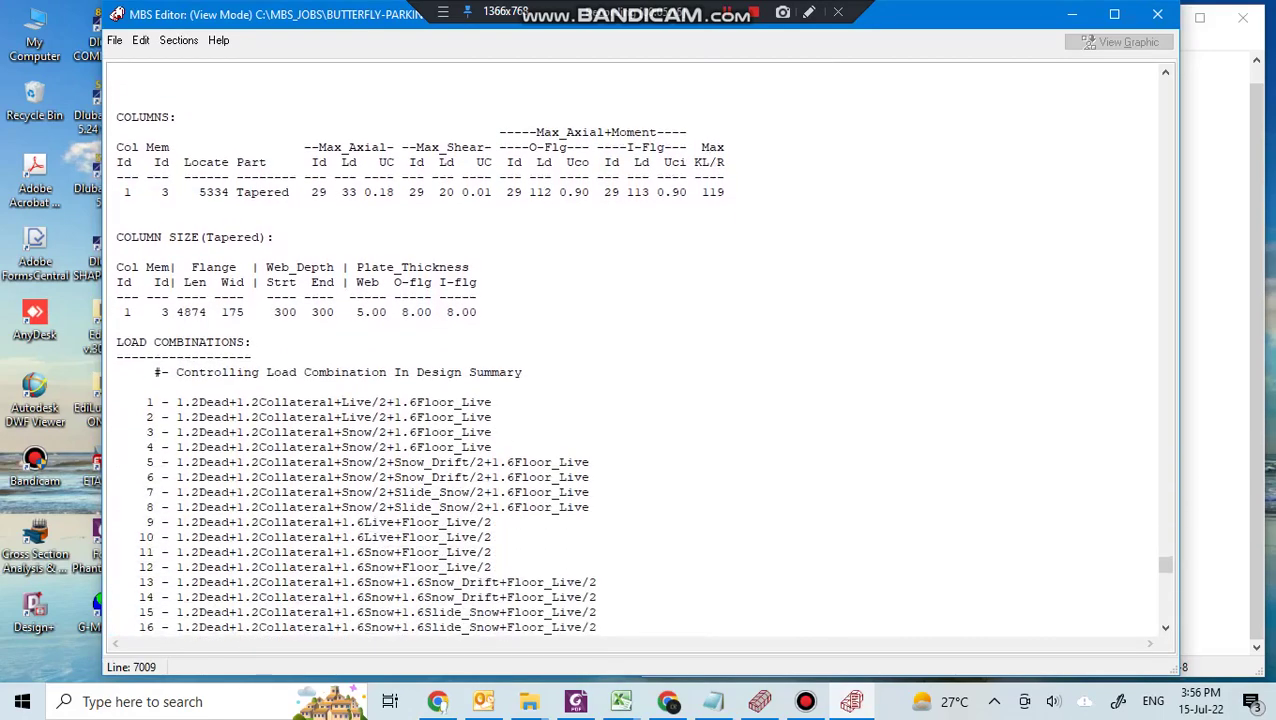
scroll(636, 370, "up", 1)
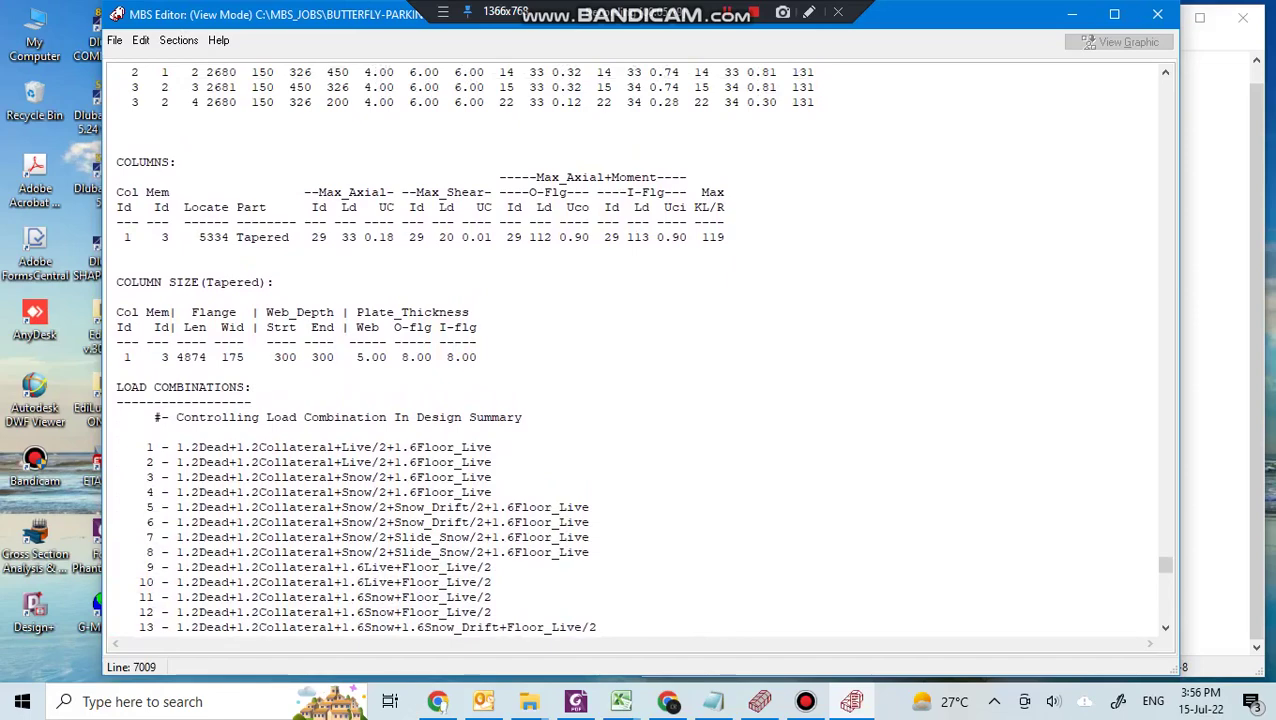
scroll(636, 370, "down", 4)
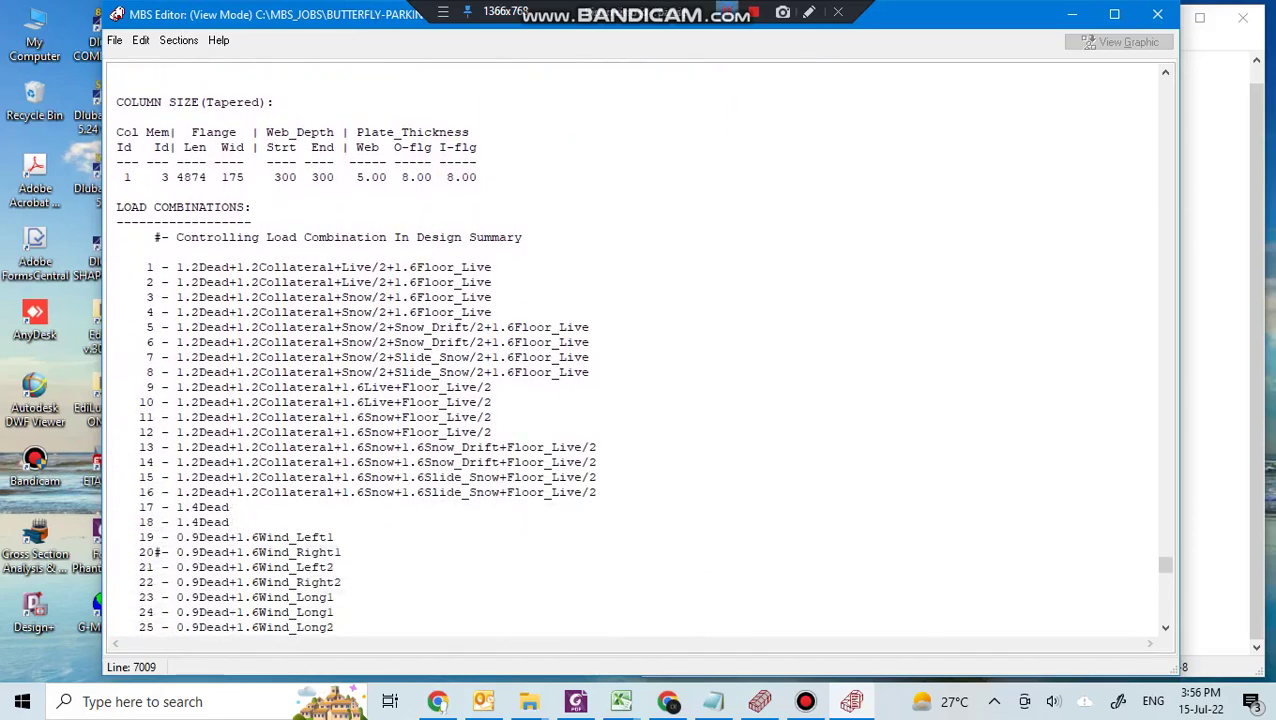
scroll(636, 370, "down", 1)
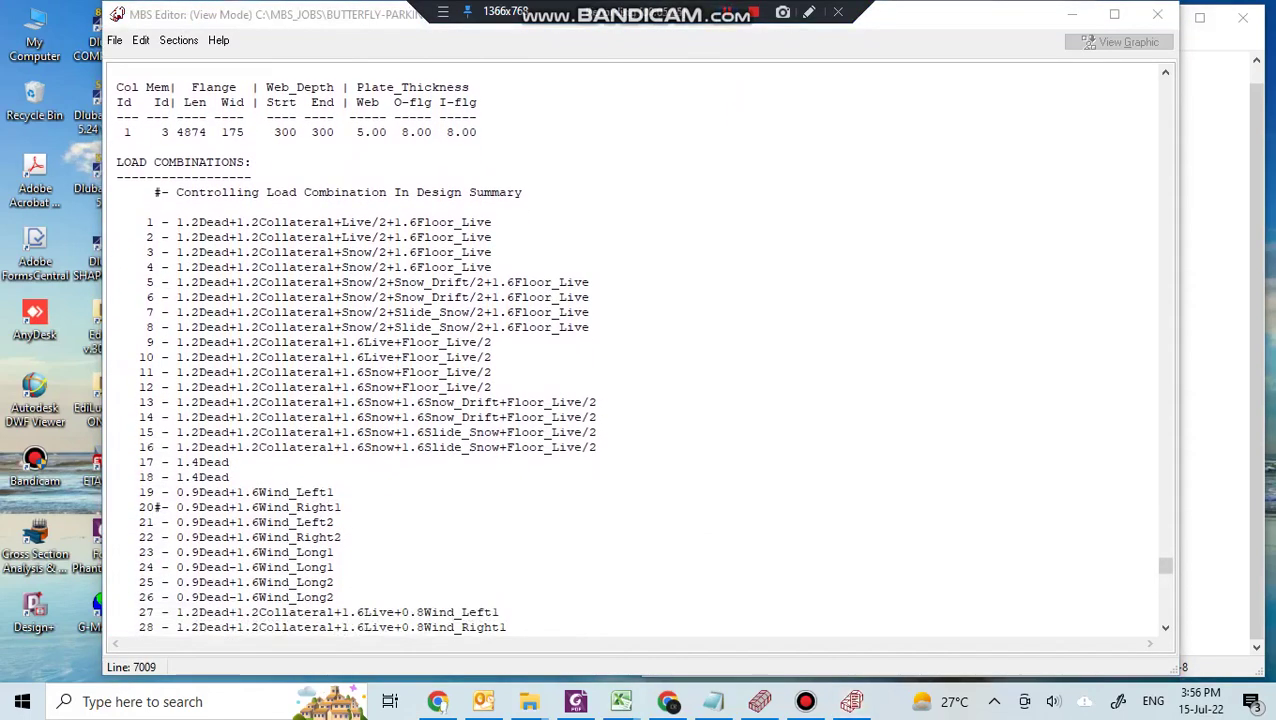
left_click(1157, 14)
Open the RfDwg-1 rigid frame DXF output drawing for viewing
left_click(258, 86)
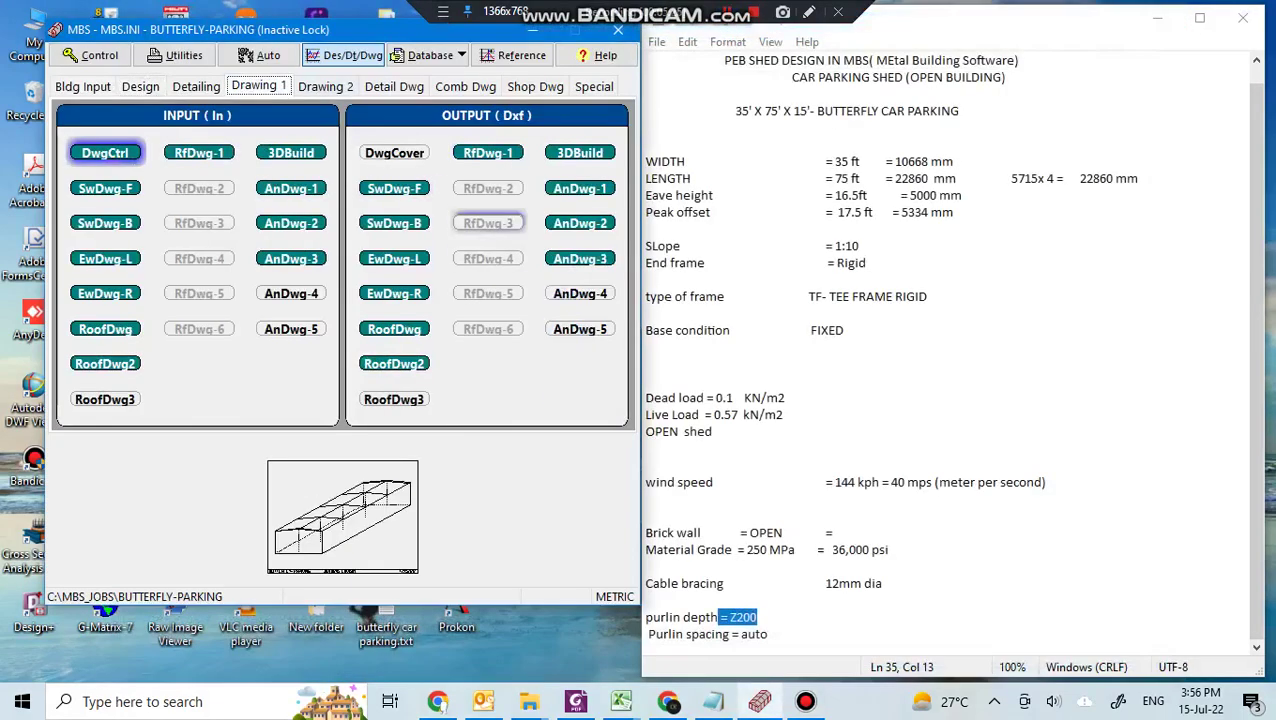
left_click(488, 153)
right_click(500, 155)
left_click(545, 208)
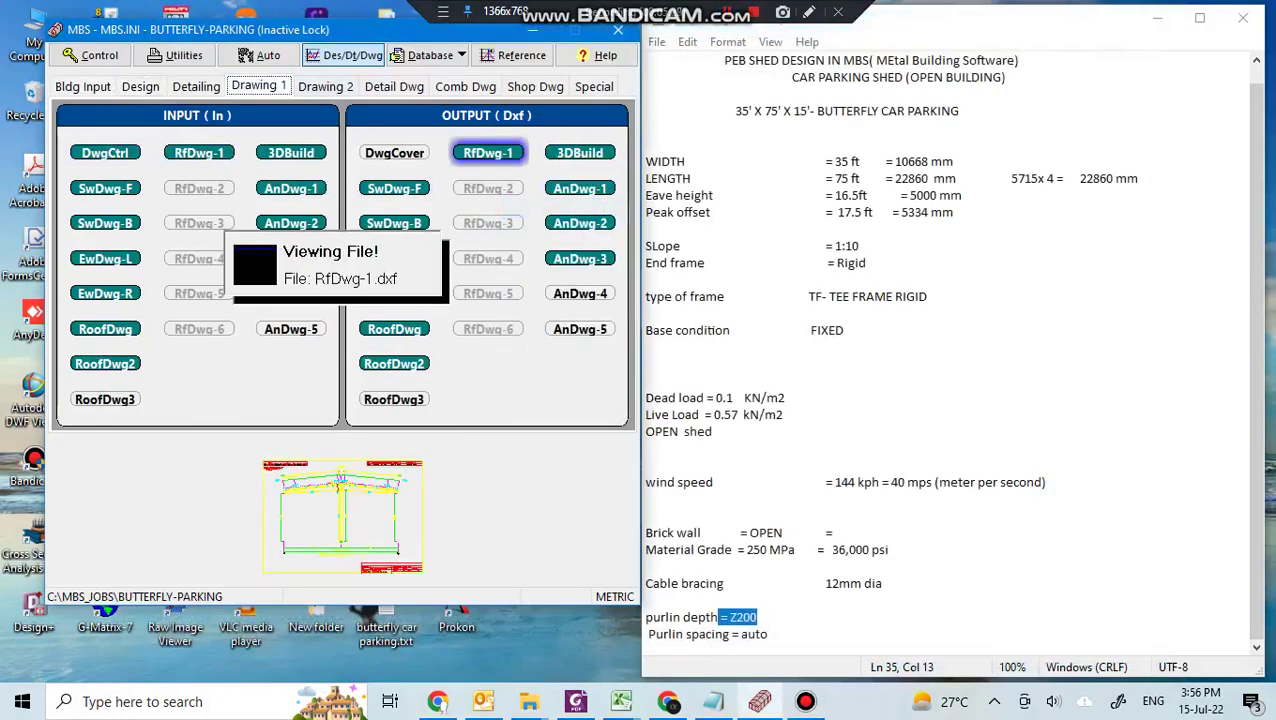
Inspect the rafters, purlin spacing and member table in the rigid frame drawing
scroll(445, 145, "up", 3)
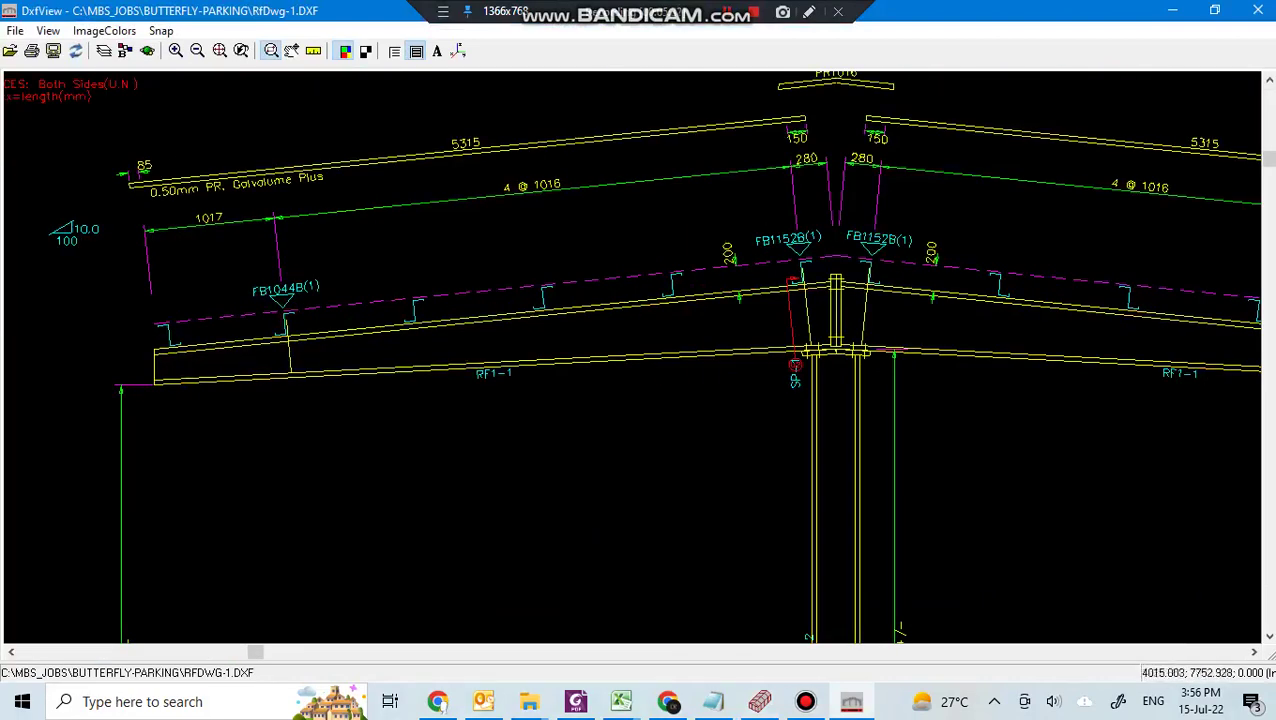
scroll(844, 211, "down", 1)
scroll(606, 452, "down", 1)
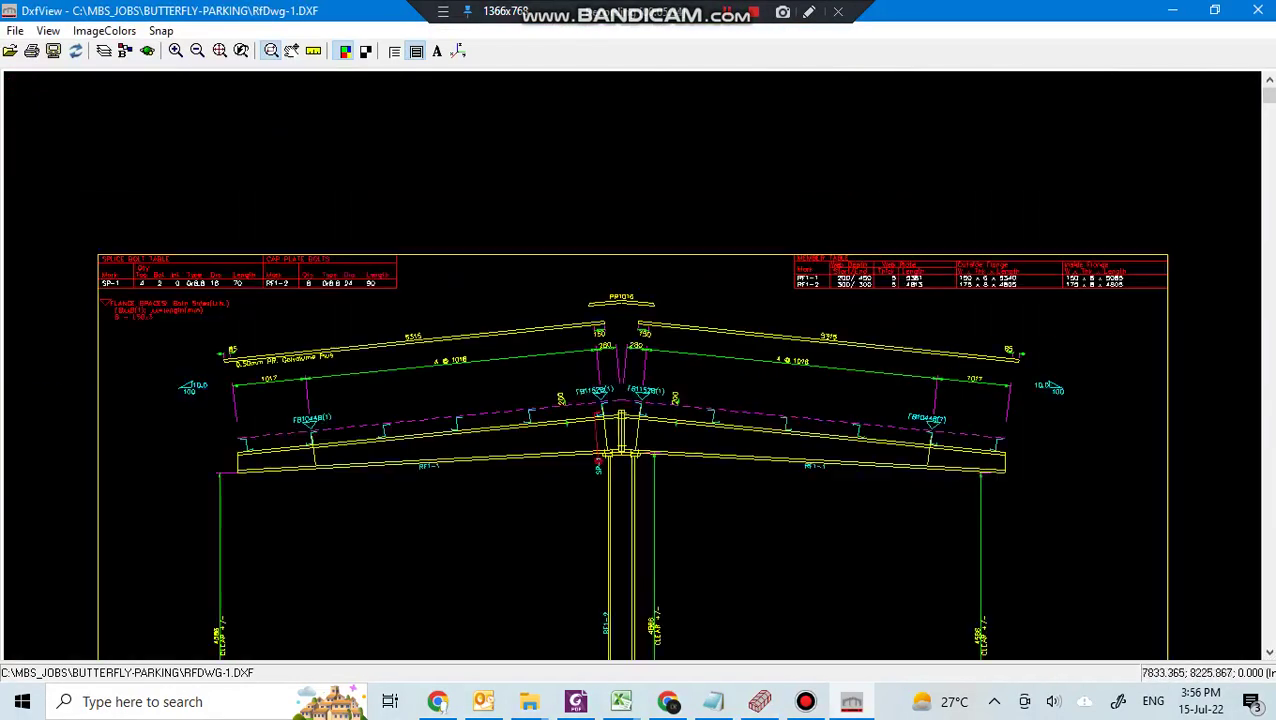
scroll(893, 330, "up", 3)
middle_click_drag(893, 330, 656, 366)
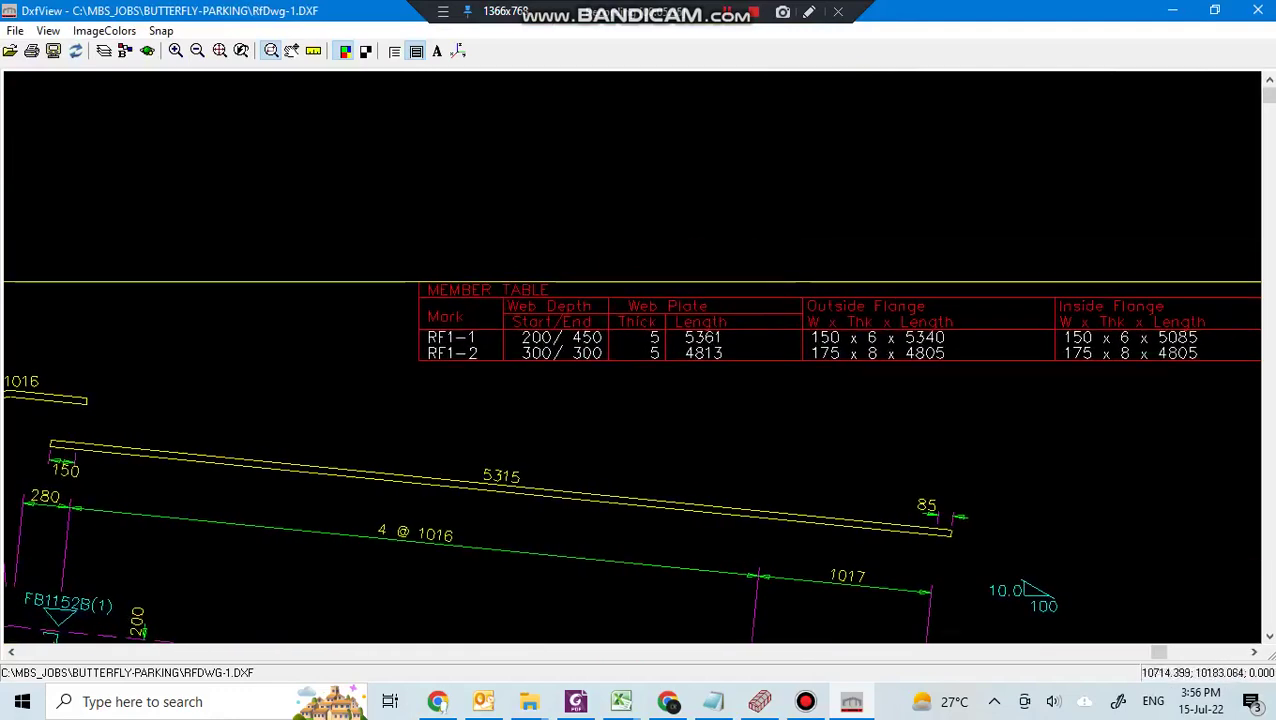
Inspect the central column, clear heights and overall width in the rigid frame drawing, and close the viewer
scroll(722, 340, "down", 4)
scroll(630, 365, "up", 4)
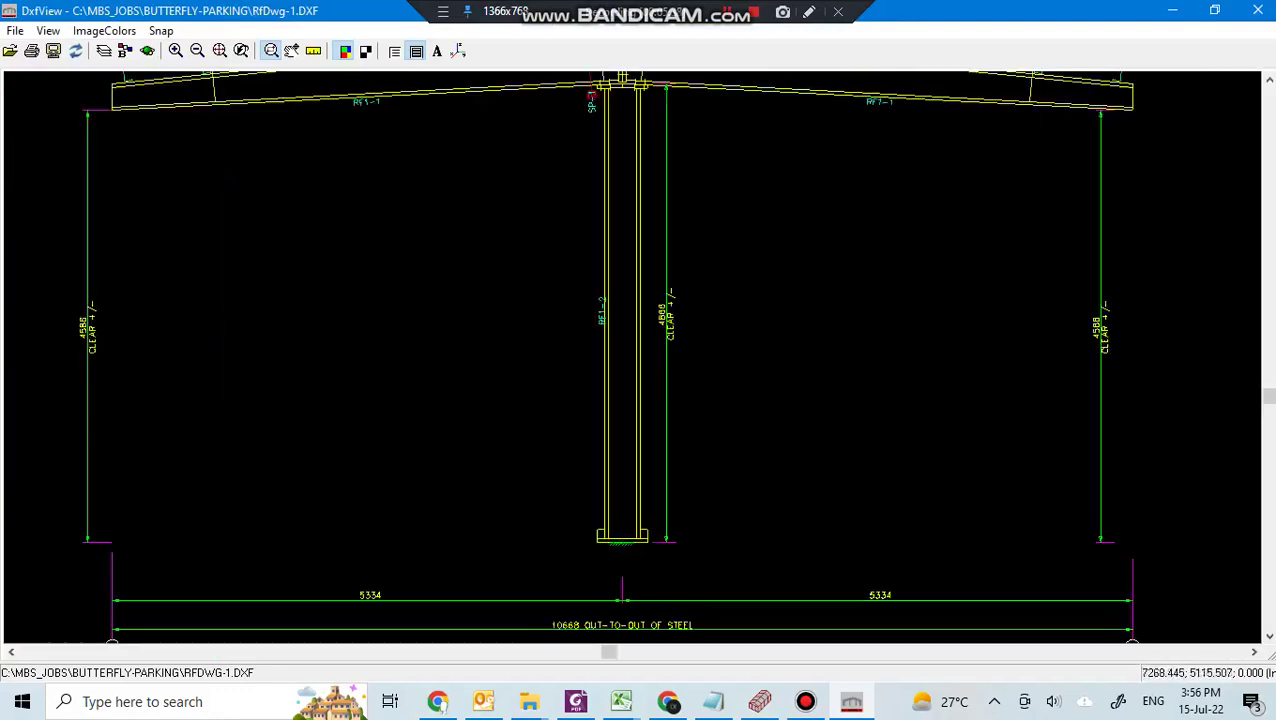
scroll(621, 365, "down", 3)
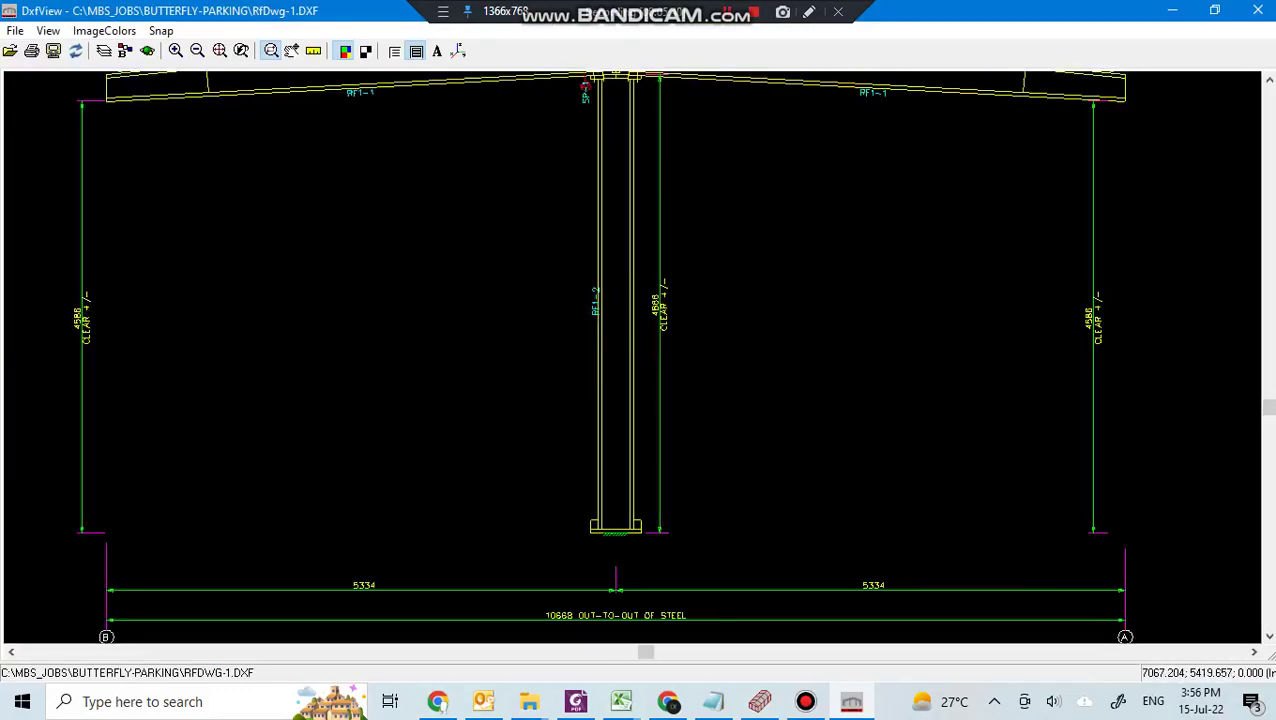
left_click_drag(1269, 523, 1269, 124)
left_click(1257, 10)
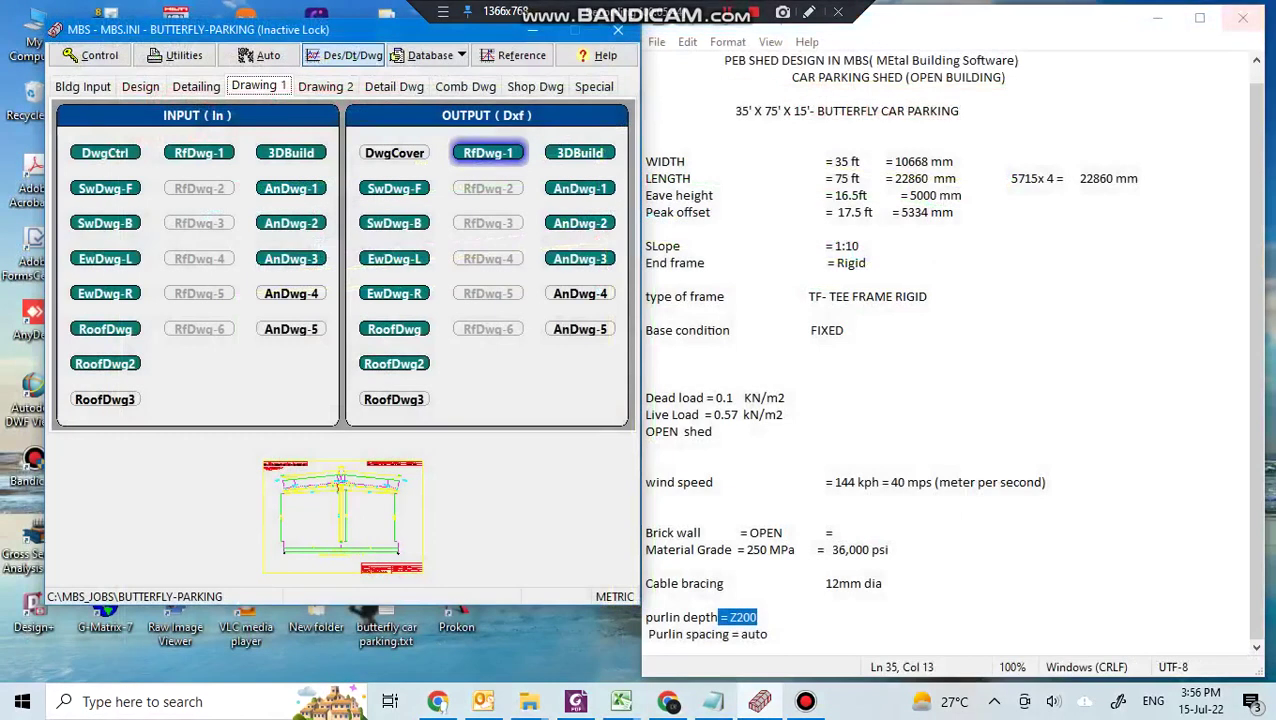